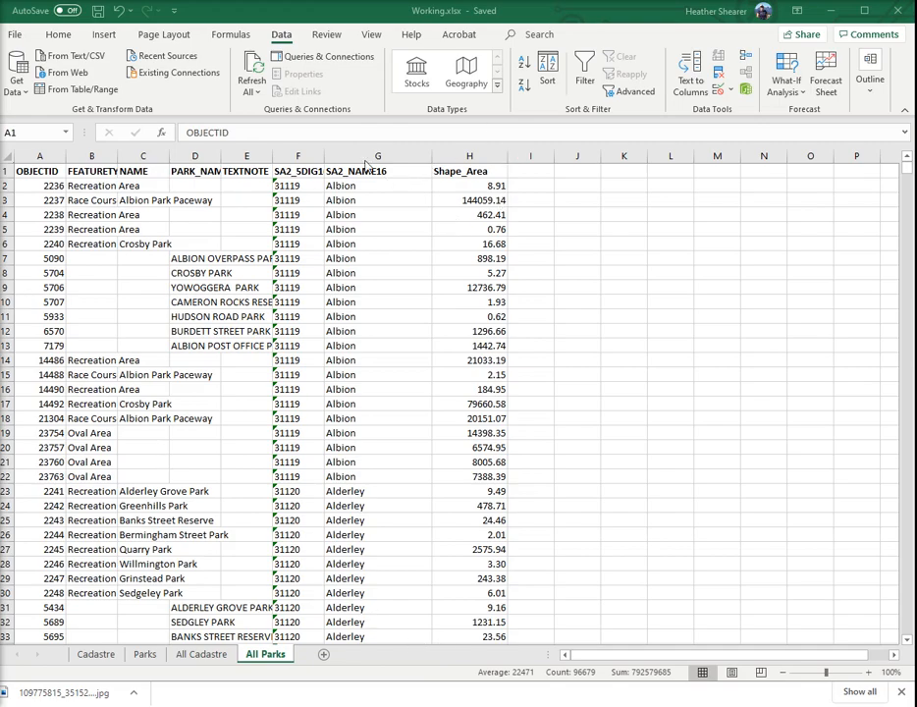
Add subtotals to the whole All Parks table, averaging Shape_Area at each change in SA2_NAME16.
key("ctrl+a")
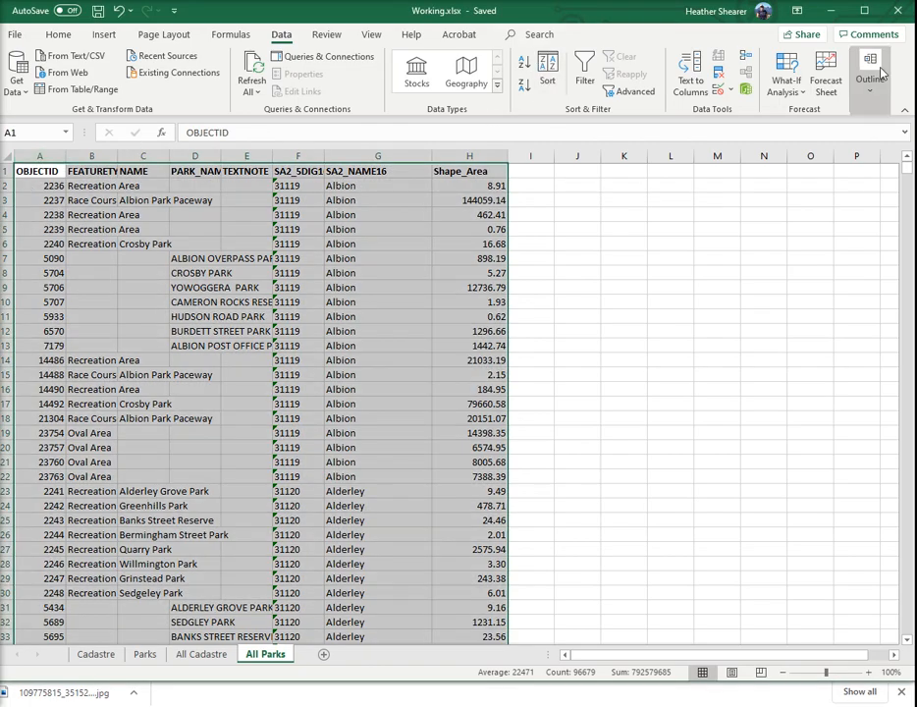
left_click(581, 37)
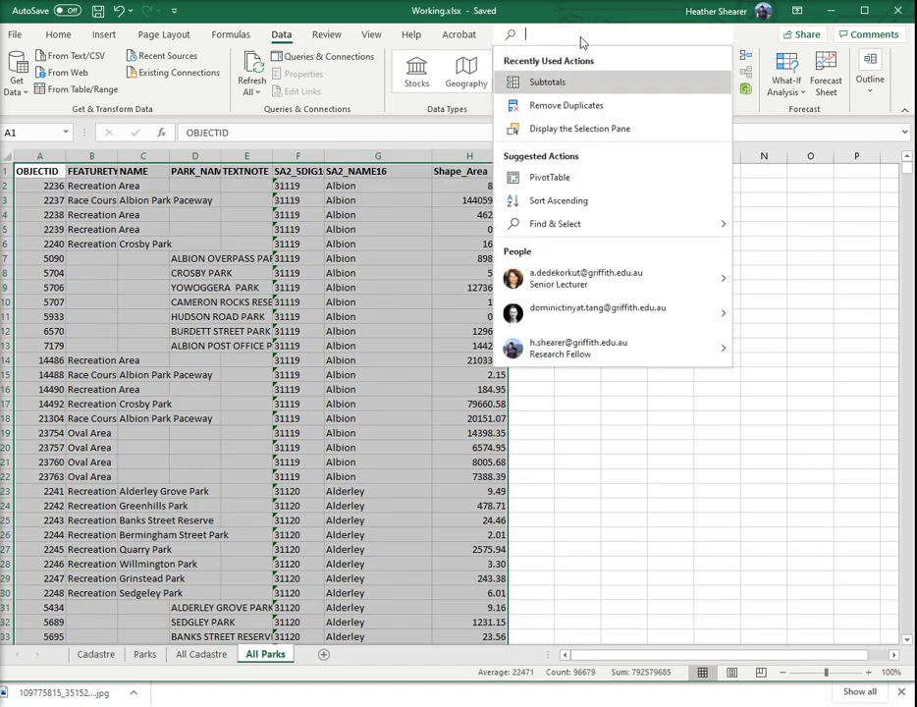
type("su")
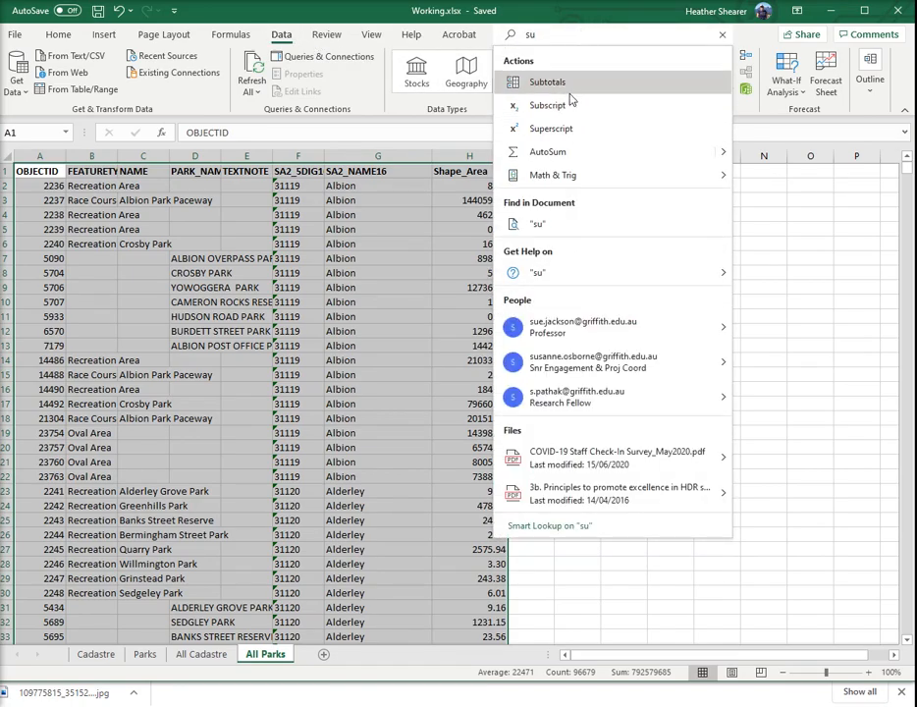
left_click(567, 86)
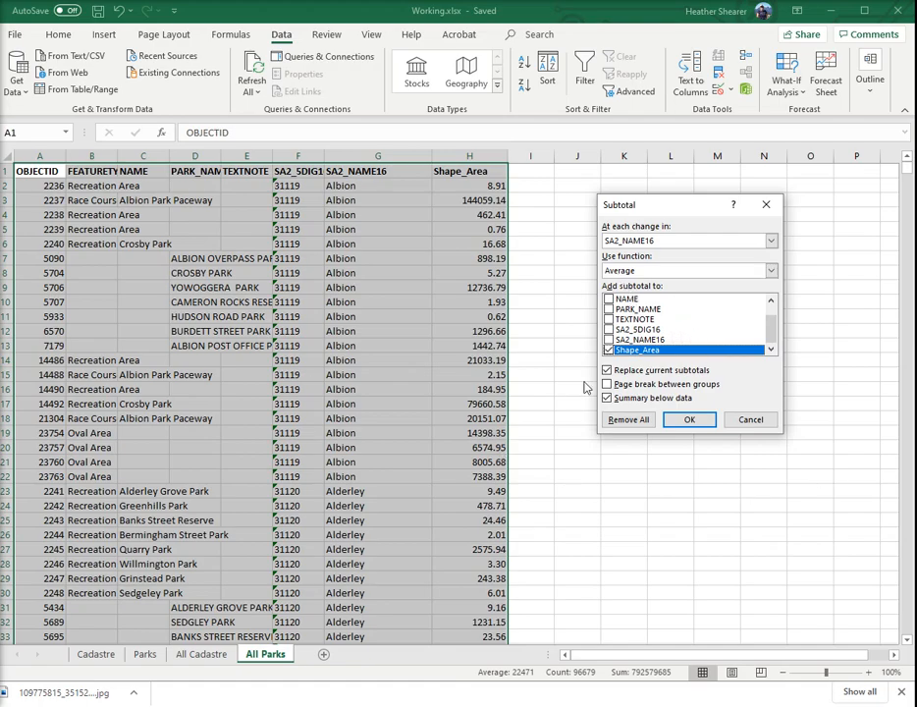
left_click(689, 420)
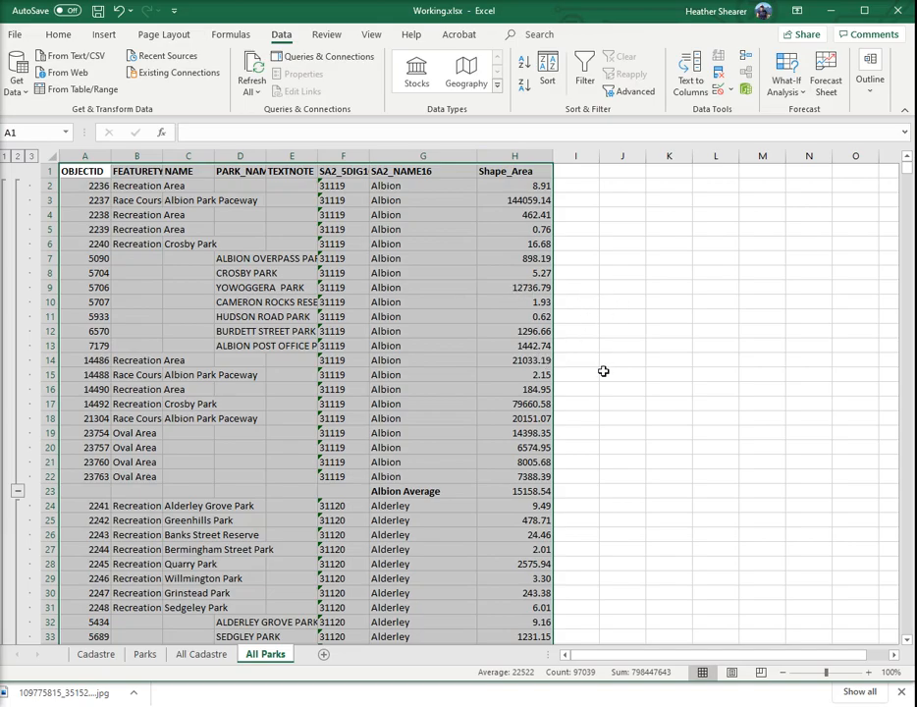
Collapse the subtotal outline to level 2, leaving only the average rows displayed.
scroll(602, 371, "down", 11)
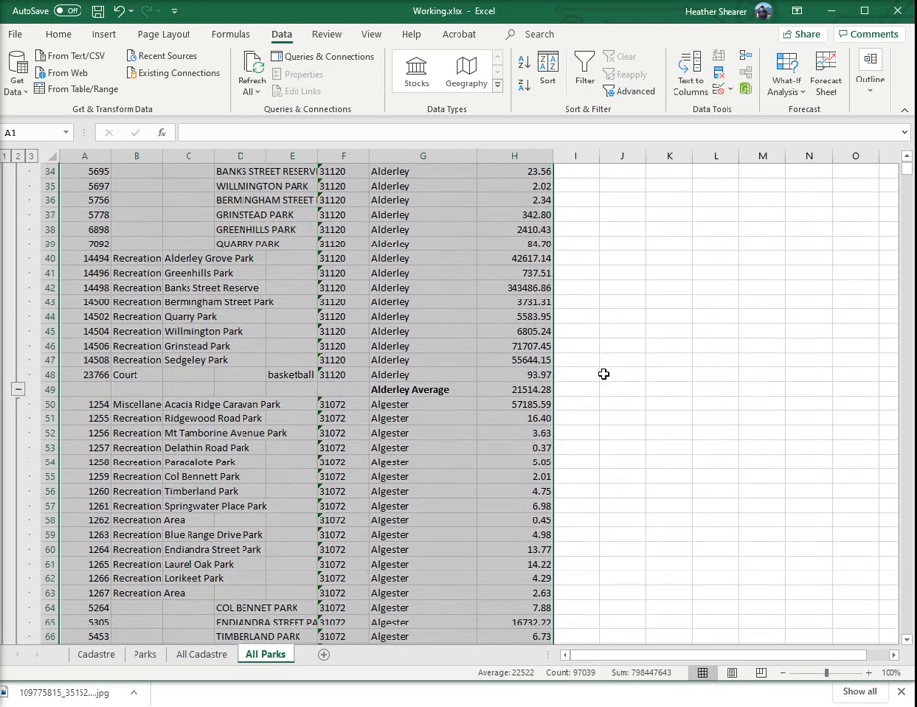
scroll(603, 374, "down", 11)
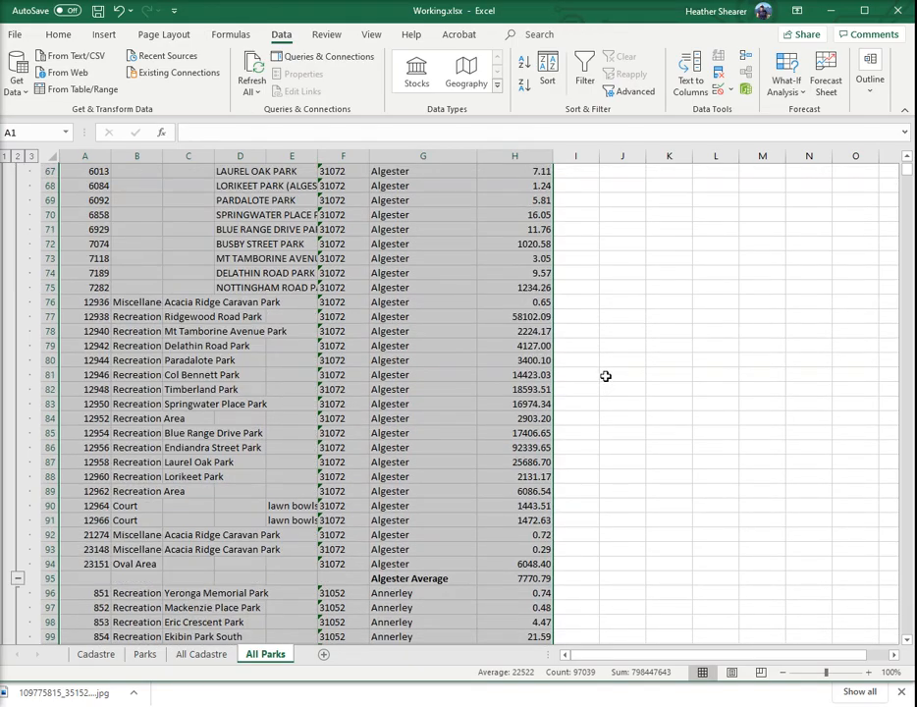
scroll(606, 376, "up", 20)
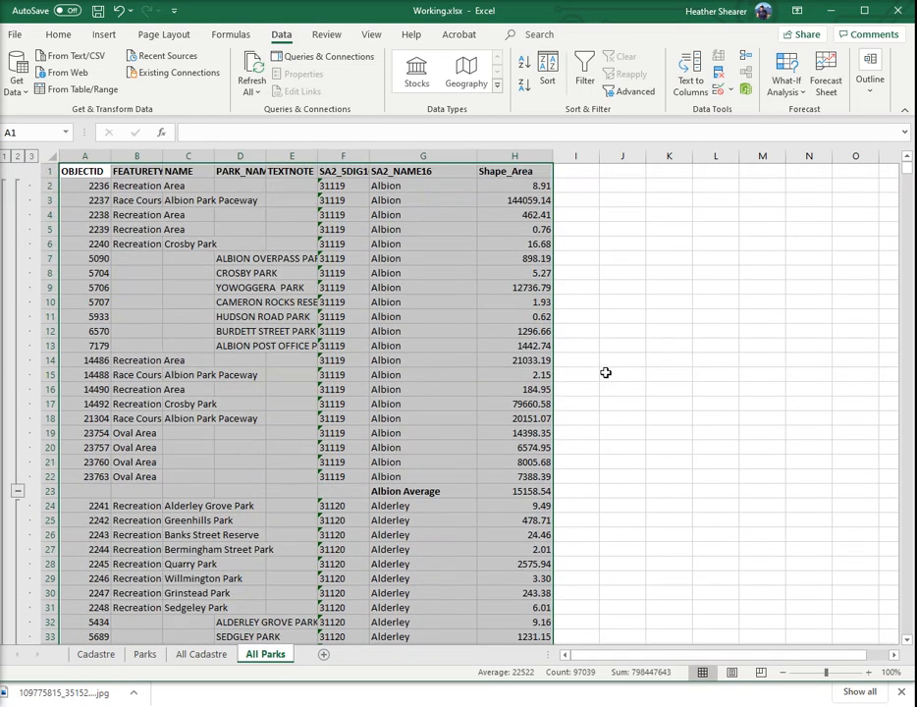
left_click(18, 159)
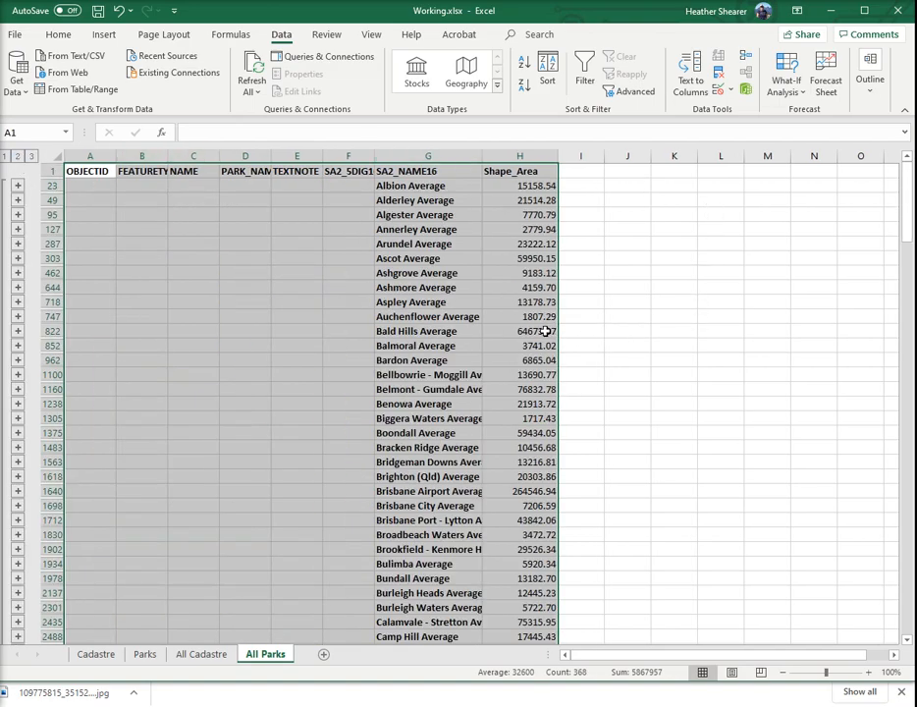
Copy the suburb average names and Shape_Area averages from Albion to Zillmere, excluding the Grand Average row.
scroll(501, 339, "down", 5)
scroll(503, 345, "down", 2)
scroll(720, 404, "up", 7)
left_click_drag(393, 185, 429, 388)
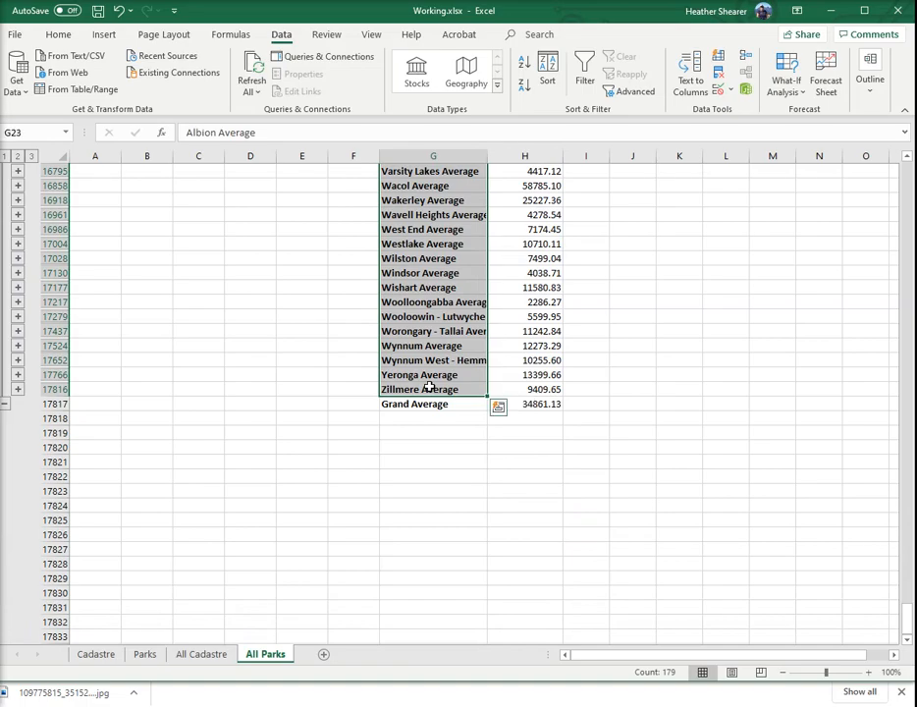
left_click(528, 386, "ctrl")
left_click_drag(529, 387, 505, 185)
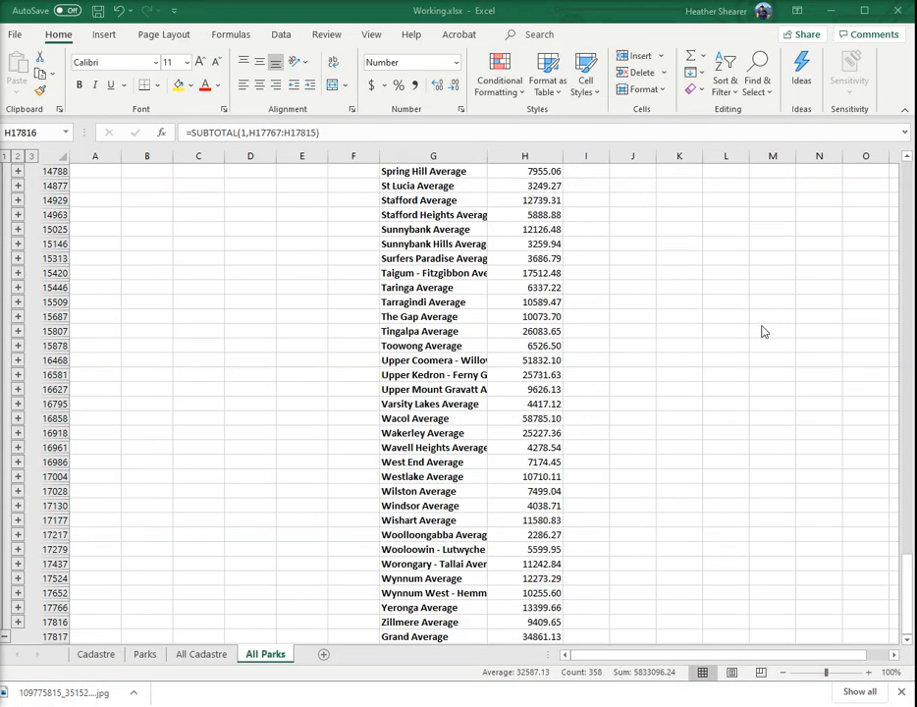
scroll(640, 370, "up", 9)
scroll(642, 307, "up", 1)
left_click_drag(911, 467, 914, 162)
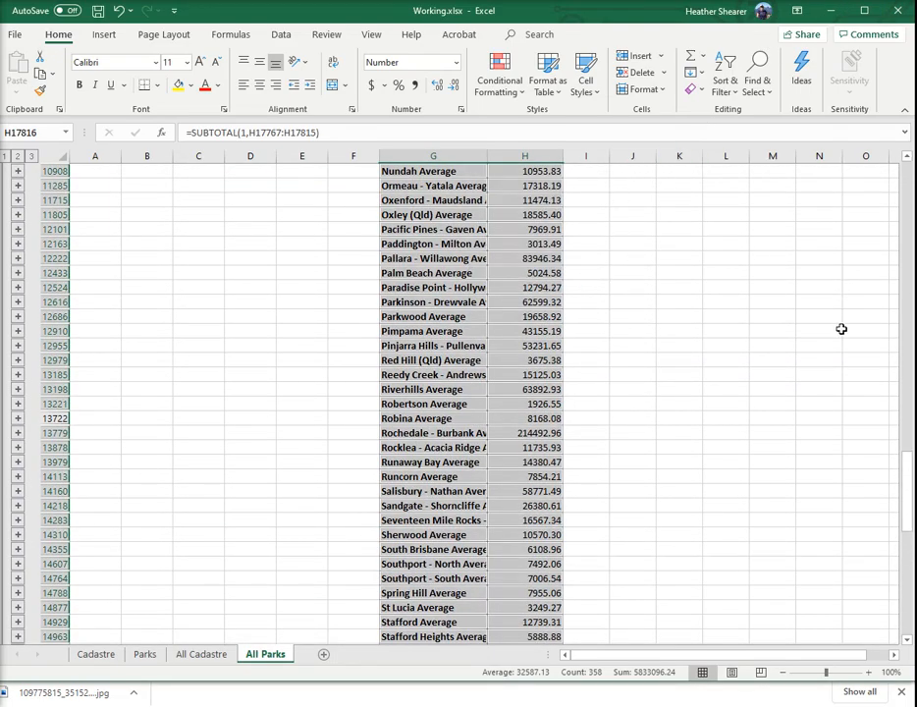
key("ctrl+c")
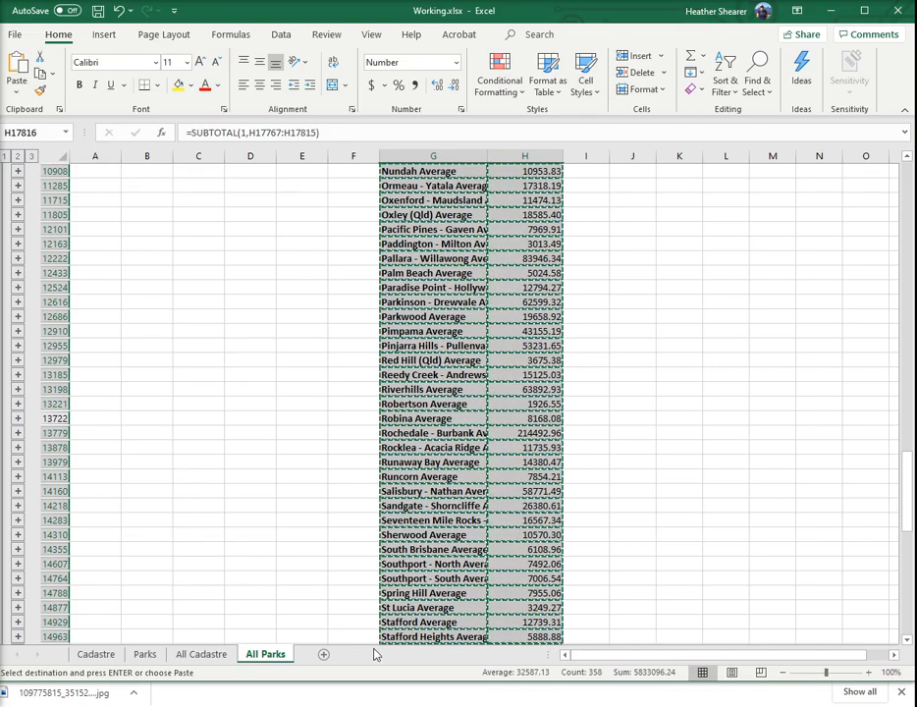
Paste the copied averages into a new worksheet and autofit column A to the suburb names.
left_click(325, 656)
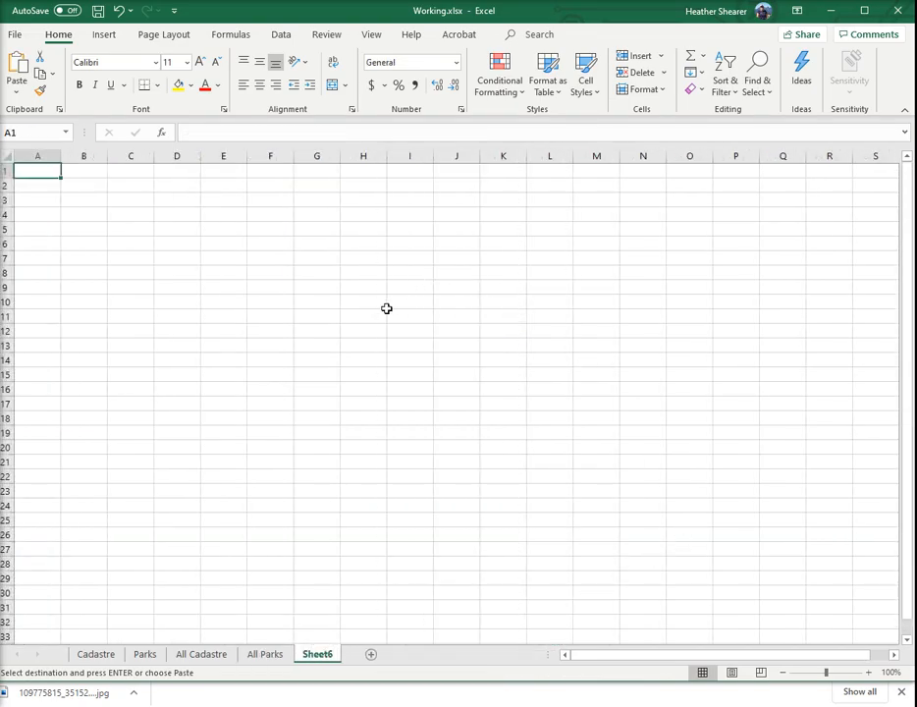
key("ctrl+v")
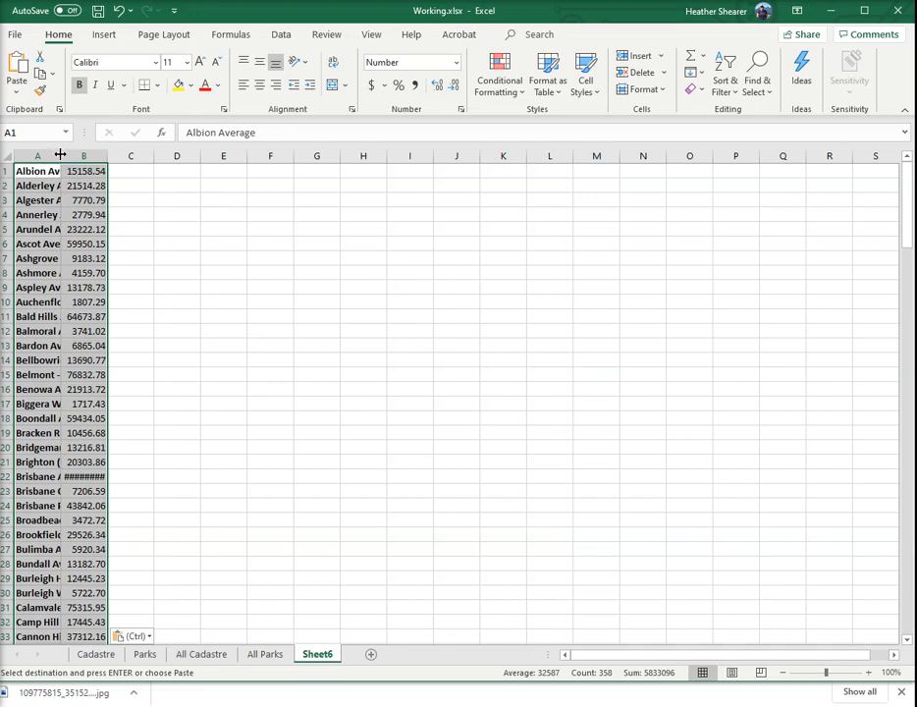
double_click(60, 154)
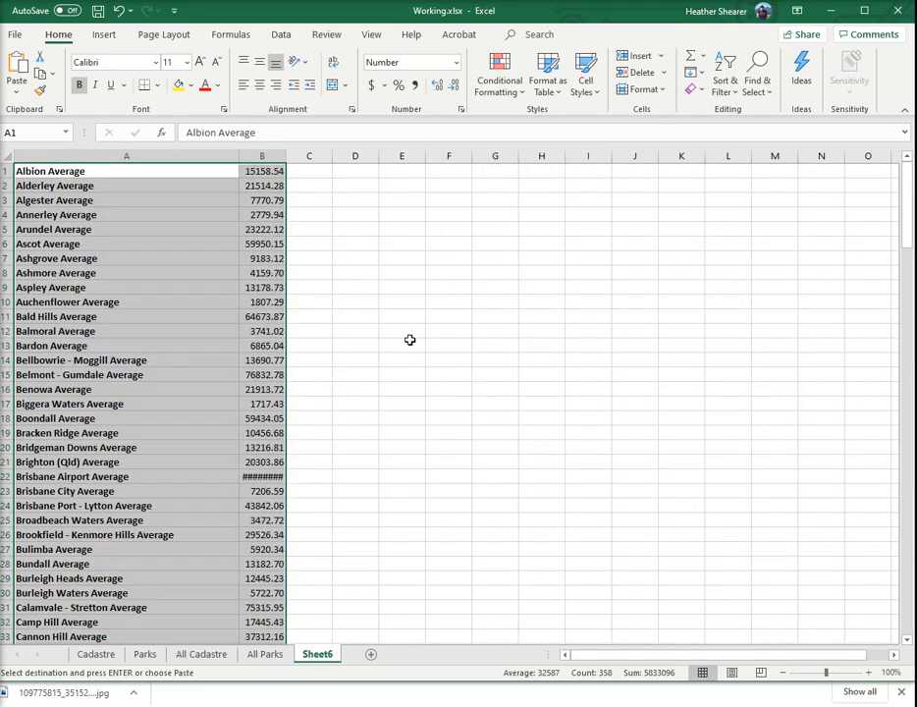
Remove the word "Average" from all suburb names in column A by replacing it with nothing.
left_click(110, 155)
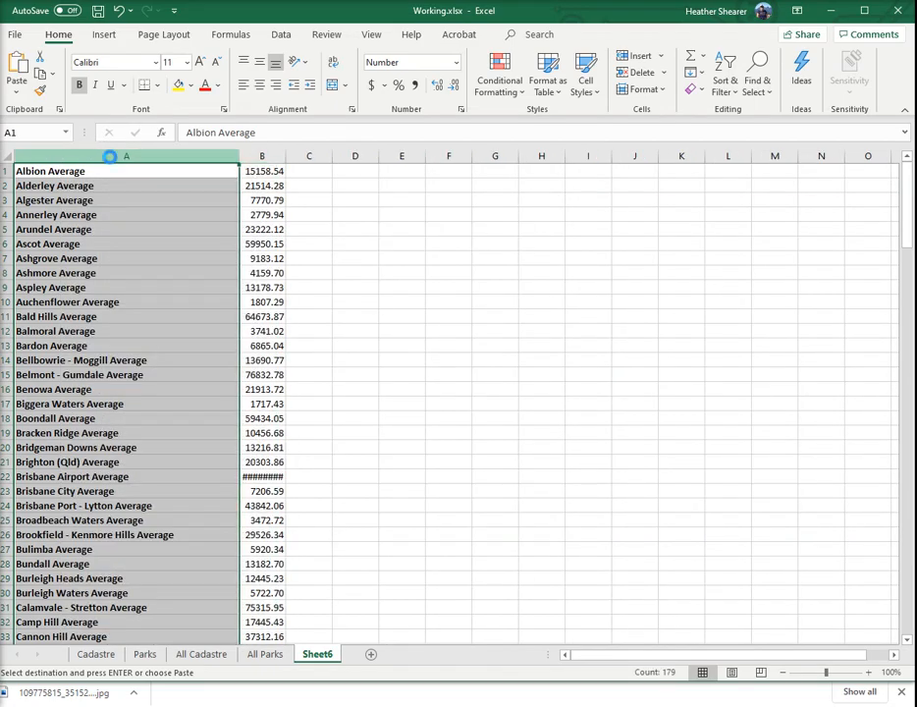
key("ctrl+h")
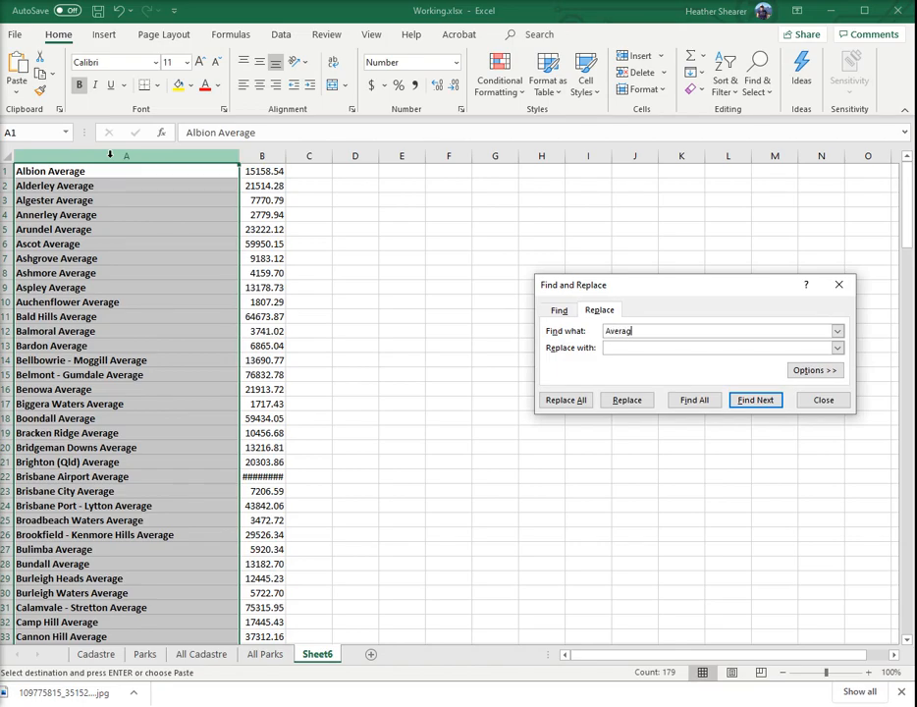
type("Average")
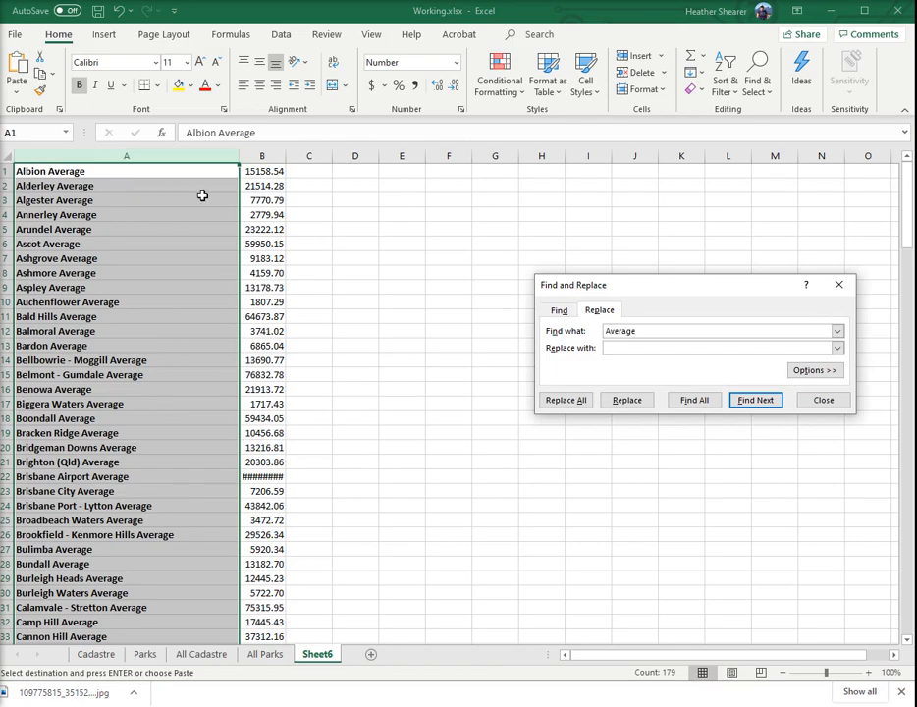
left_click(582, 406)
key("Return")
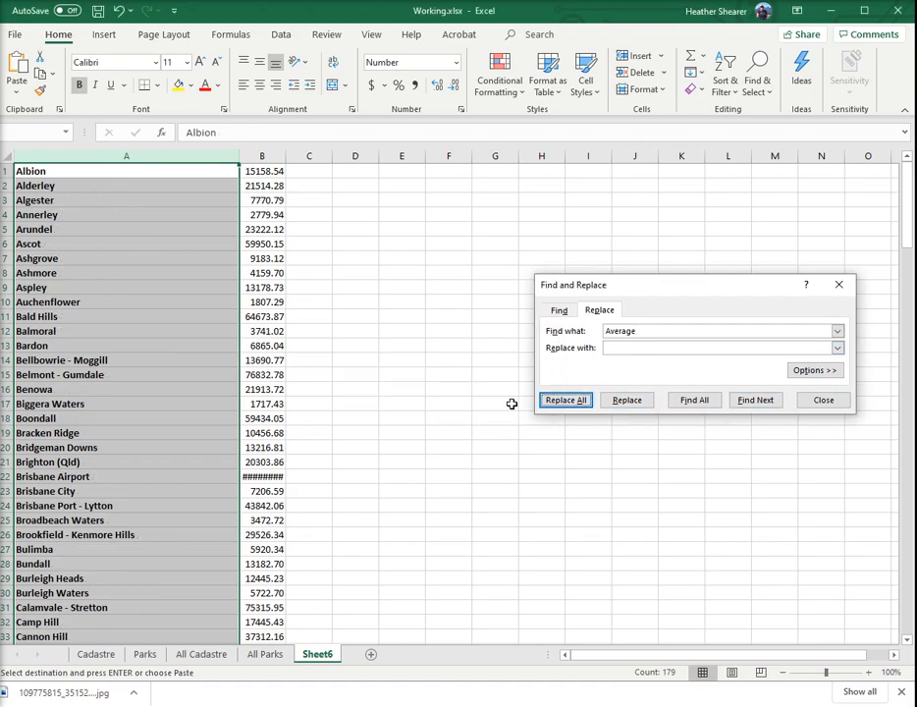
left_click(824, 400)
left_click(447, 374)
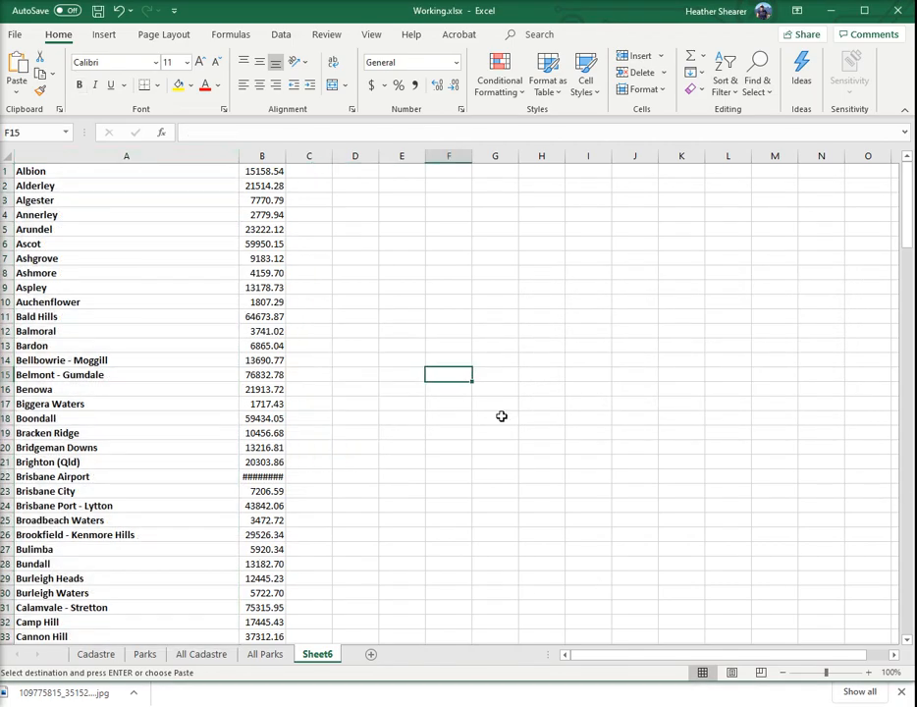
Widen column B to fit its numbers and insert a 2-D clustered column chart from columns A and B.
left_click_drag(285, 156, 308, 156)
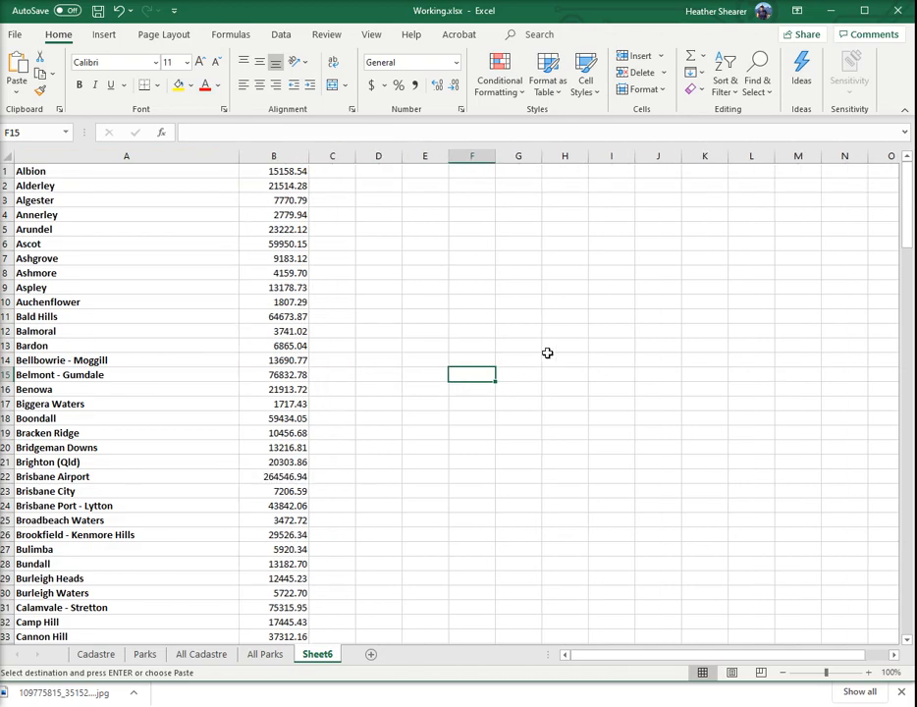
left_click_drag(90, 159, 283, 171)
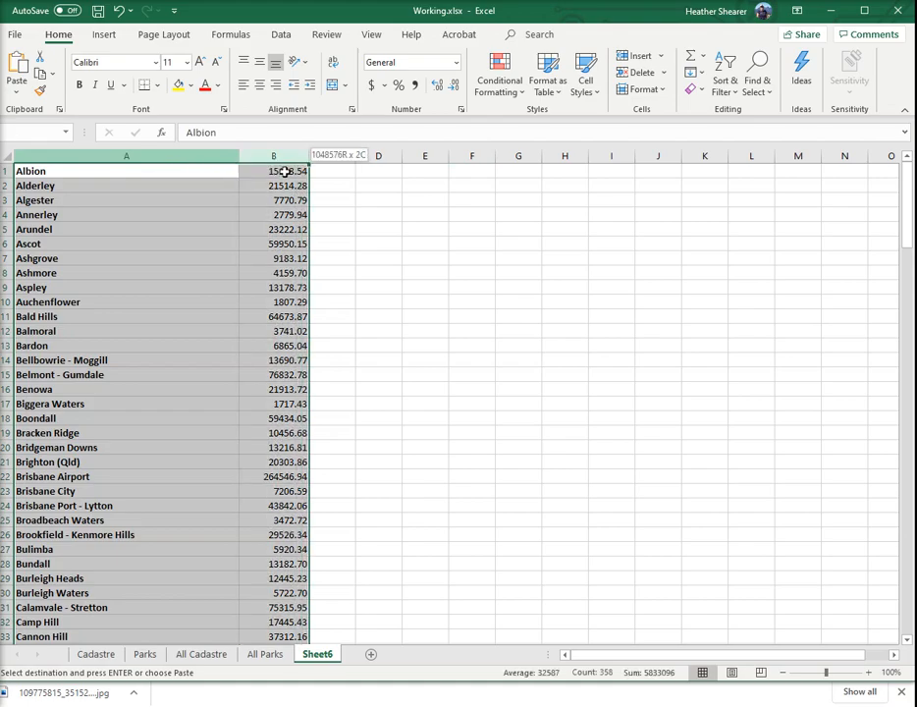
left_click(105, 34)
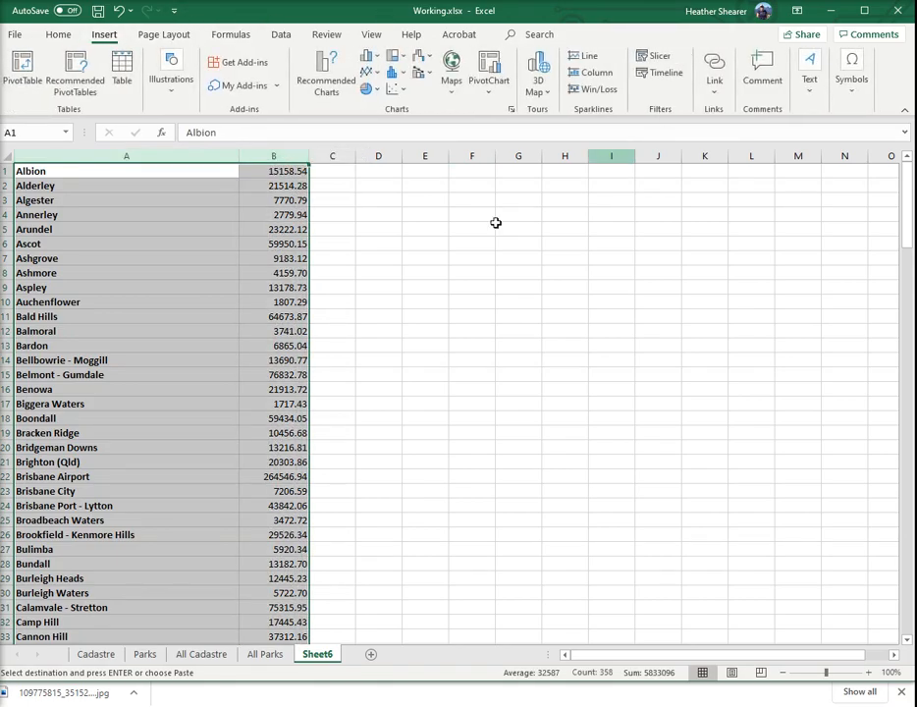
left_click(365, 56)
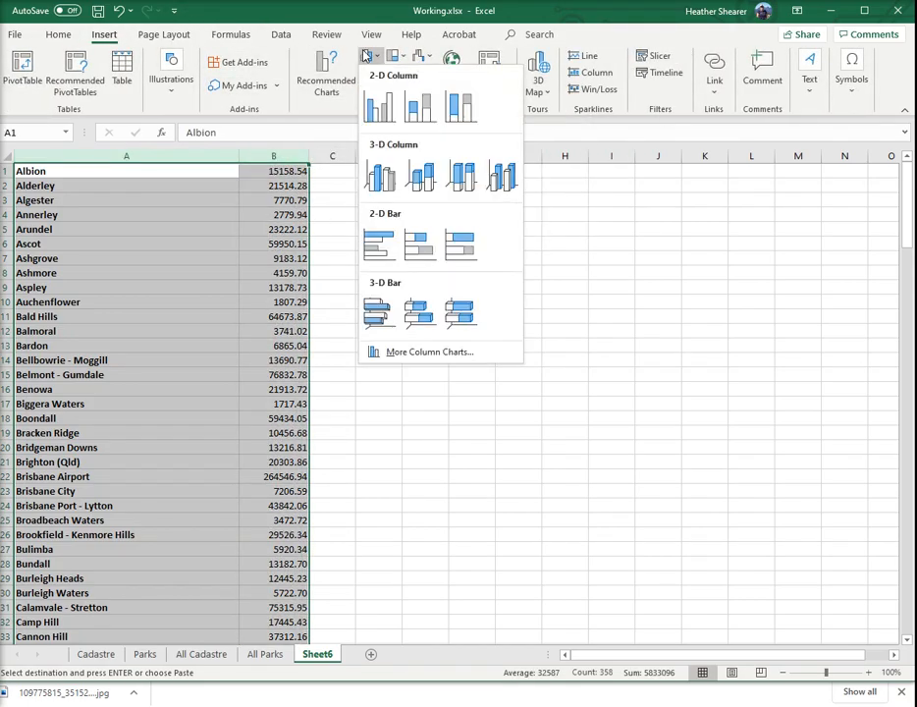
left_click(385, 100)
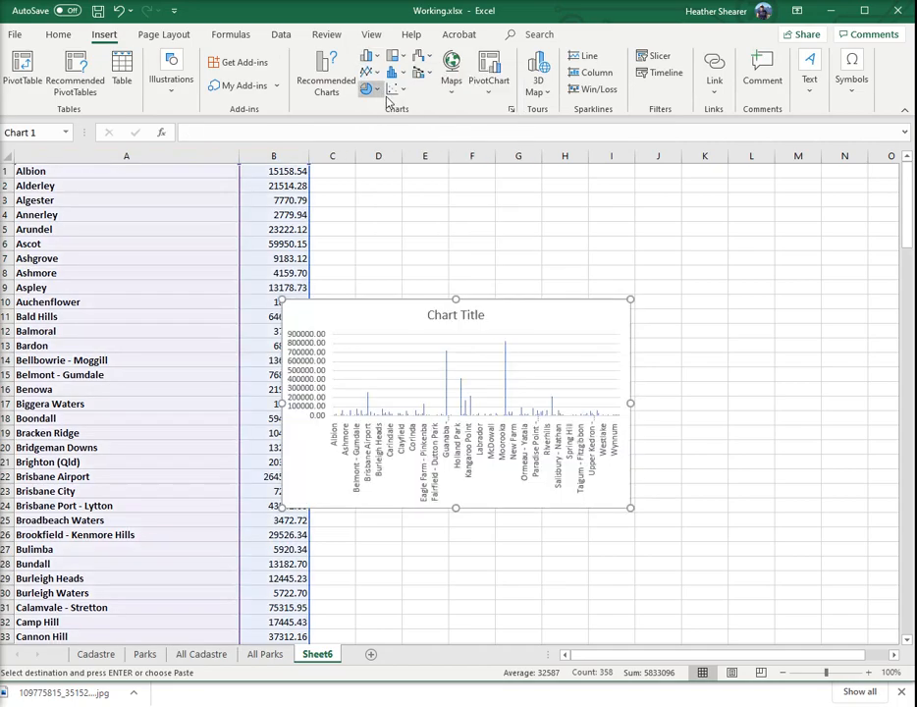
Place the chart title in the chart's upper-right corner, and move and enlarge the chart to span columns D to M beside the data.
left_click(469, 313)
left_click_drag(654, 258, 654, 258)
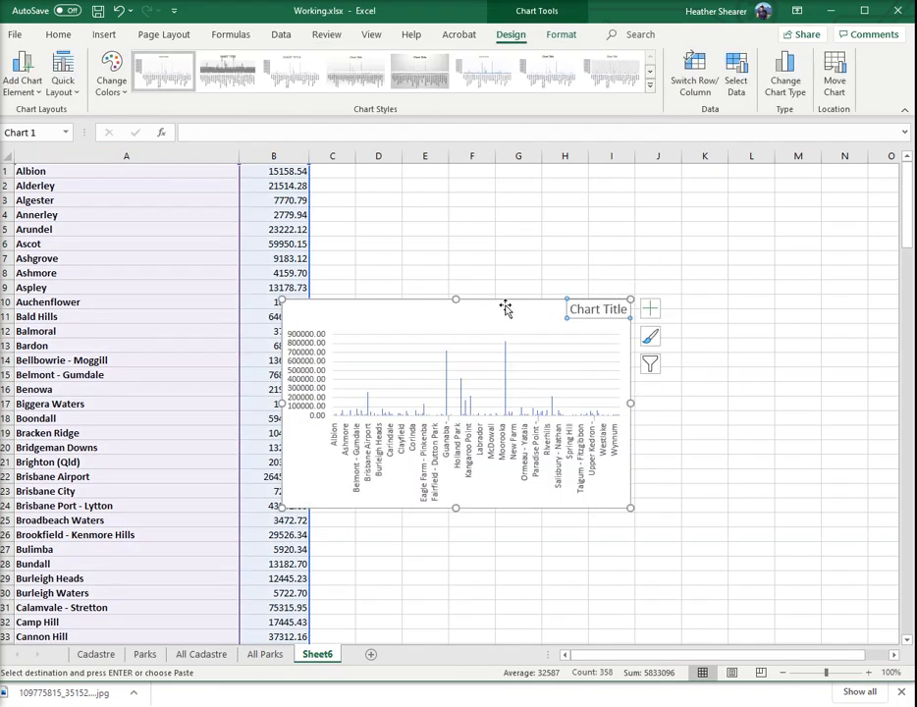
left_click(465, 297)
left_click_drag(488, 304, 623, 186)
left_click_drag(418, 388, 357, 587)
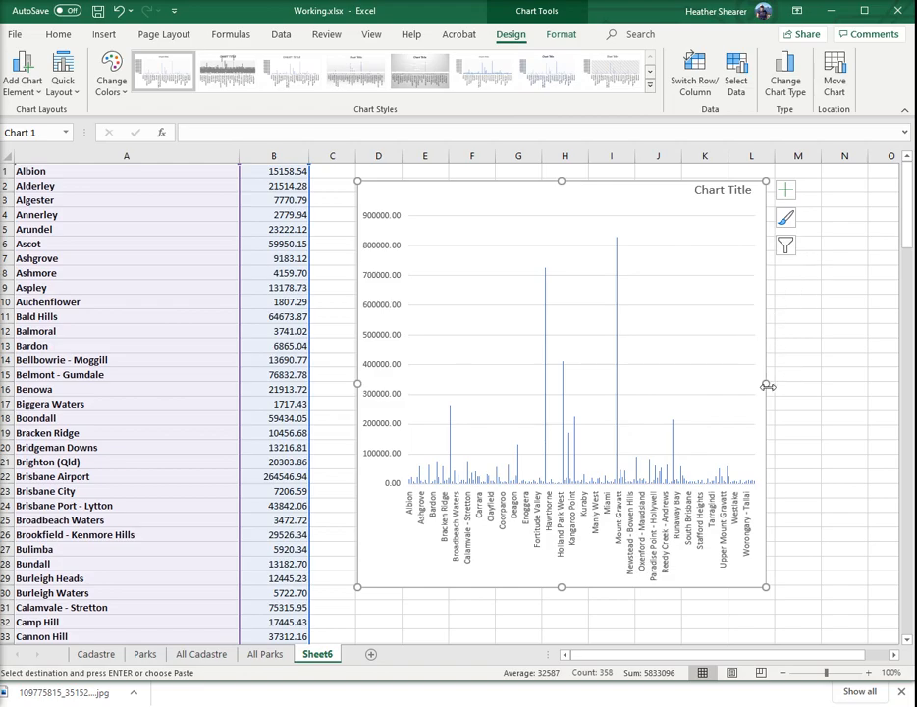
left_click_drag(766, 383, 818, 383)
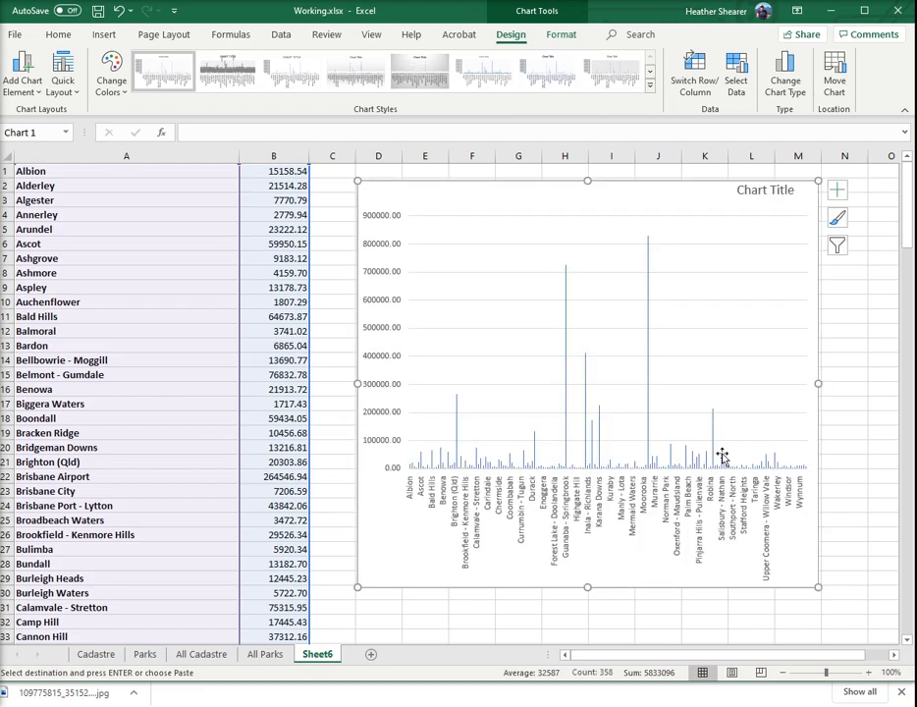
Format the chart's data series with a series overlap of -36% and a gap width of 50%.
left_click(567, 320)
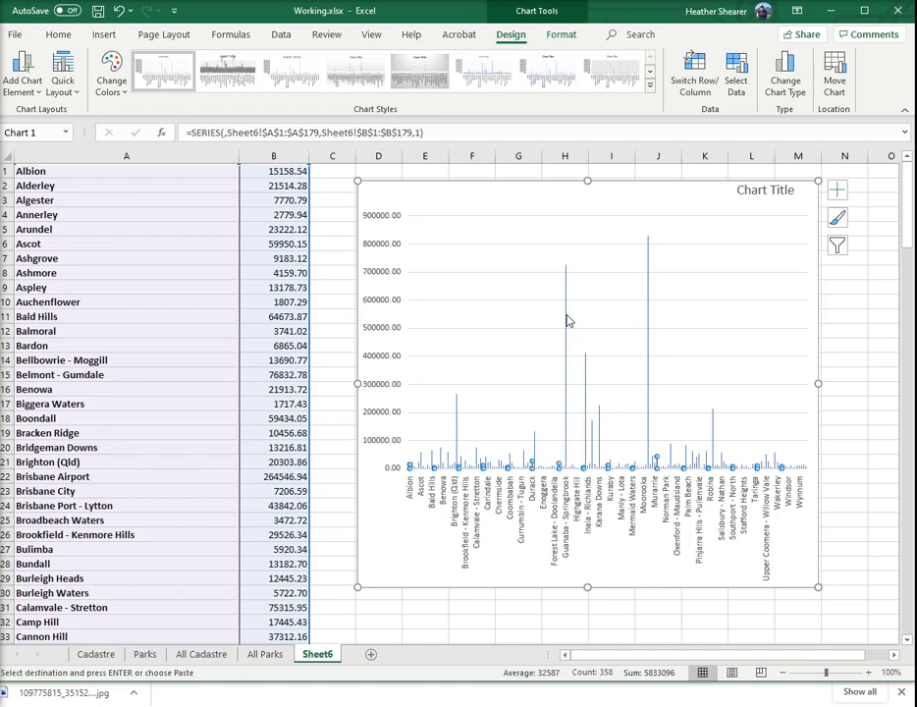
double_click(567, 320)
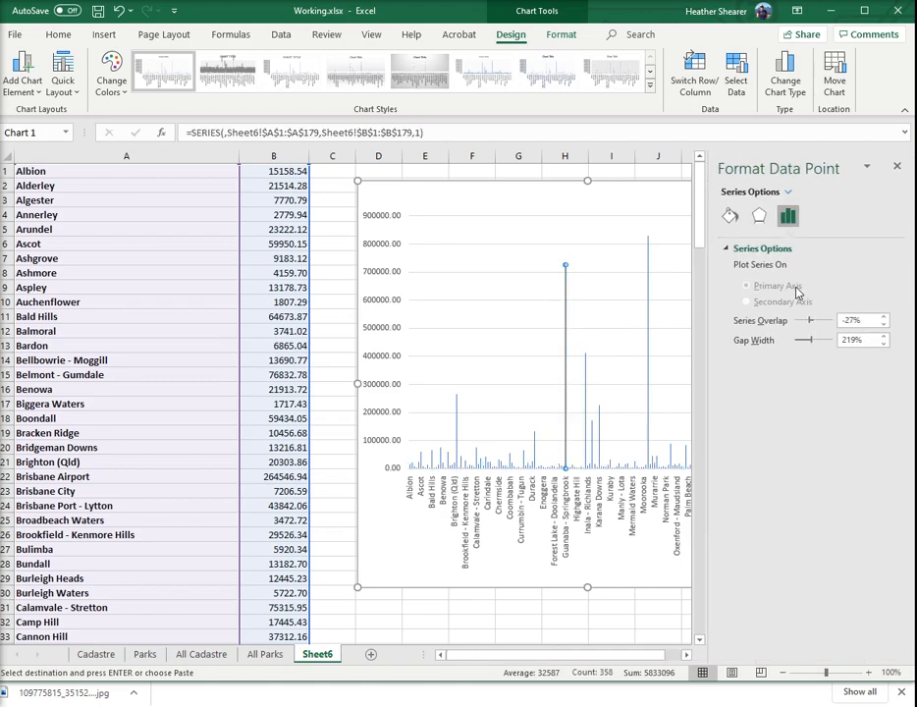
left_click(506, 198)
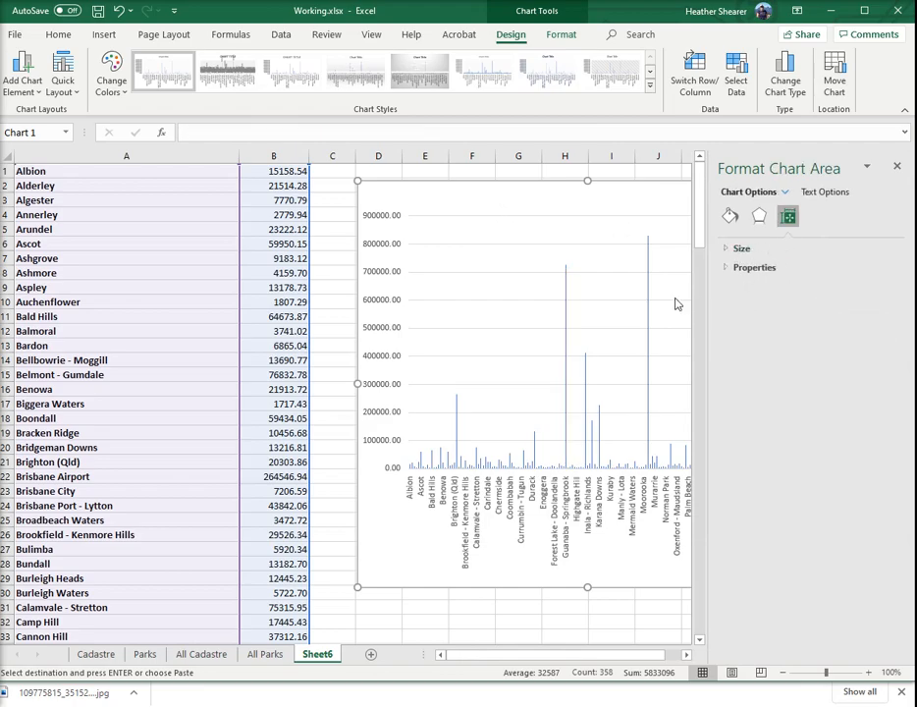
left_click(648, 303)
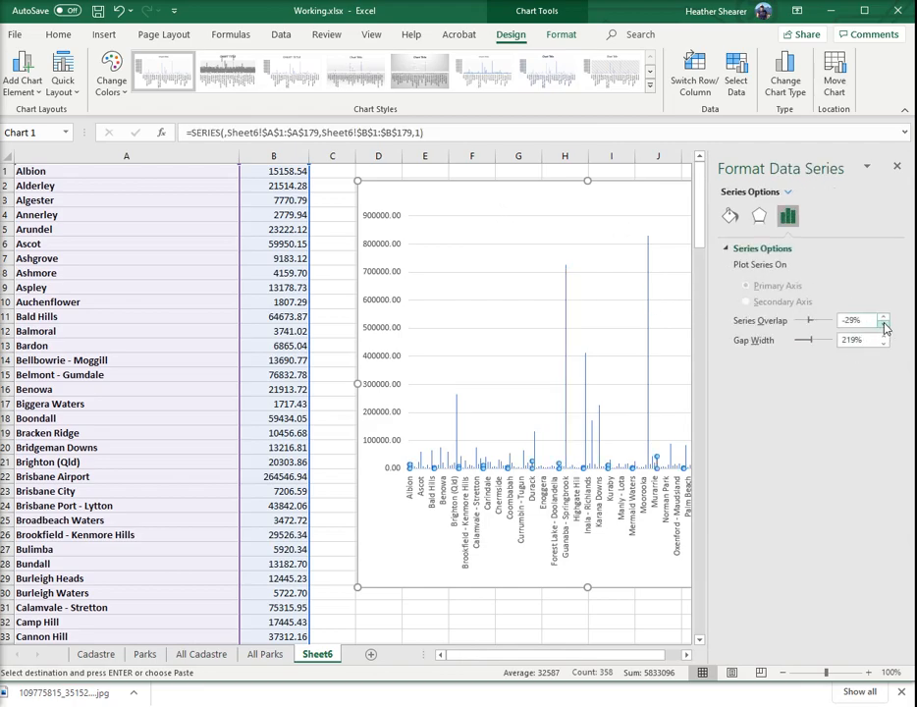
left_click(884, 325)
left_click(883, 344)
double_click(857, 339)
type("50")
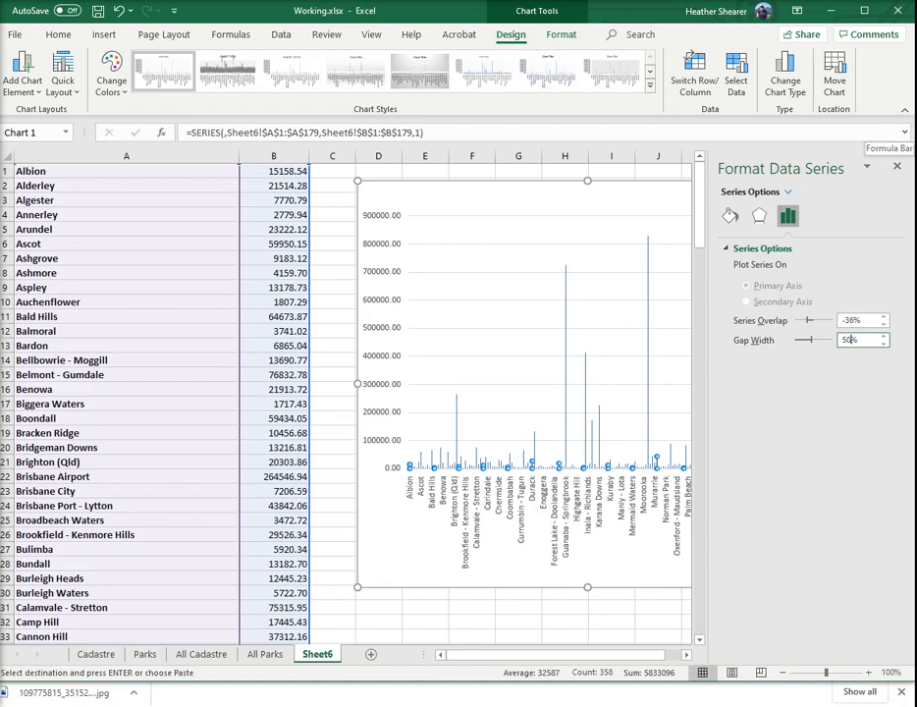
key("Return")
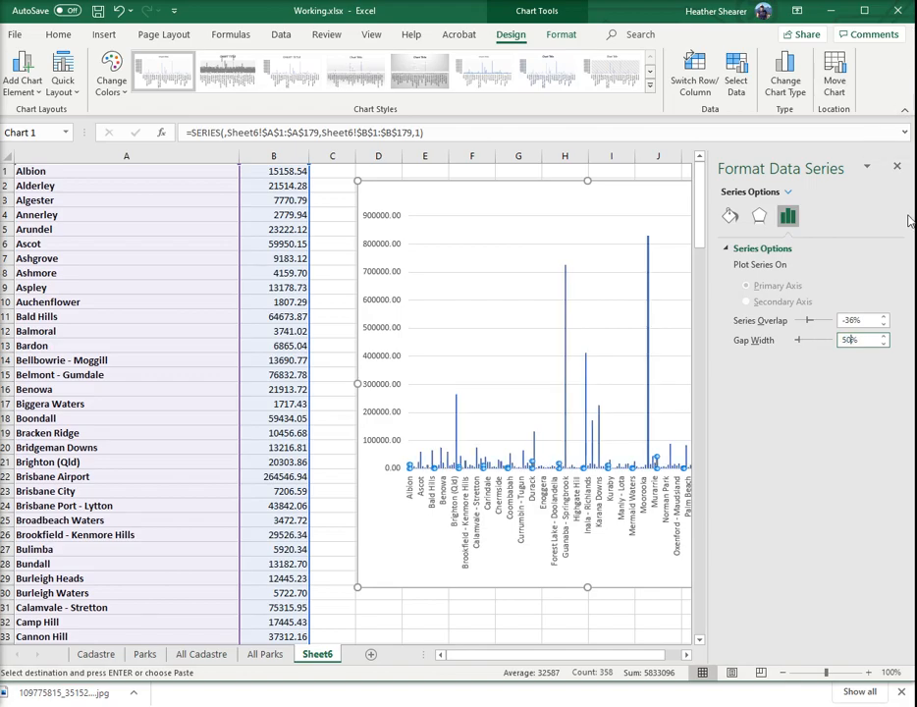
Set the data series overlap to 26% and widen the column chart to span columns A to N.
left_click_drag(852, 320, 831, 322)
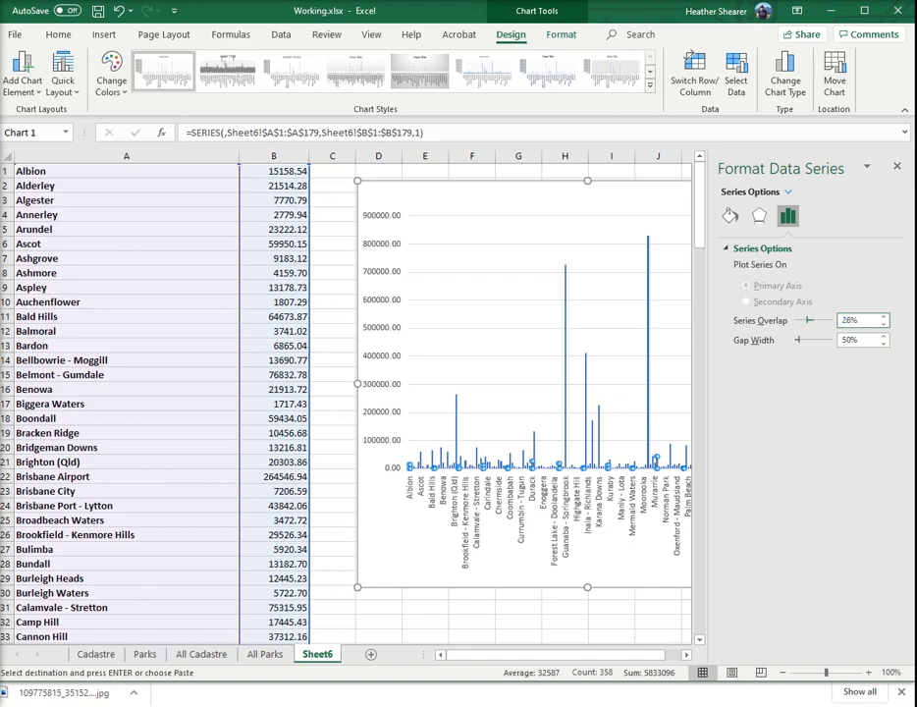
left_click(898, 169)
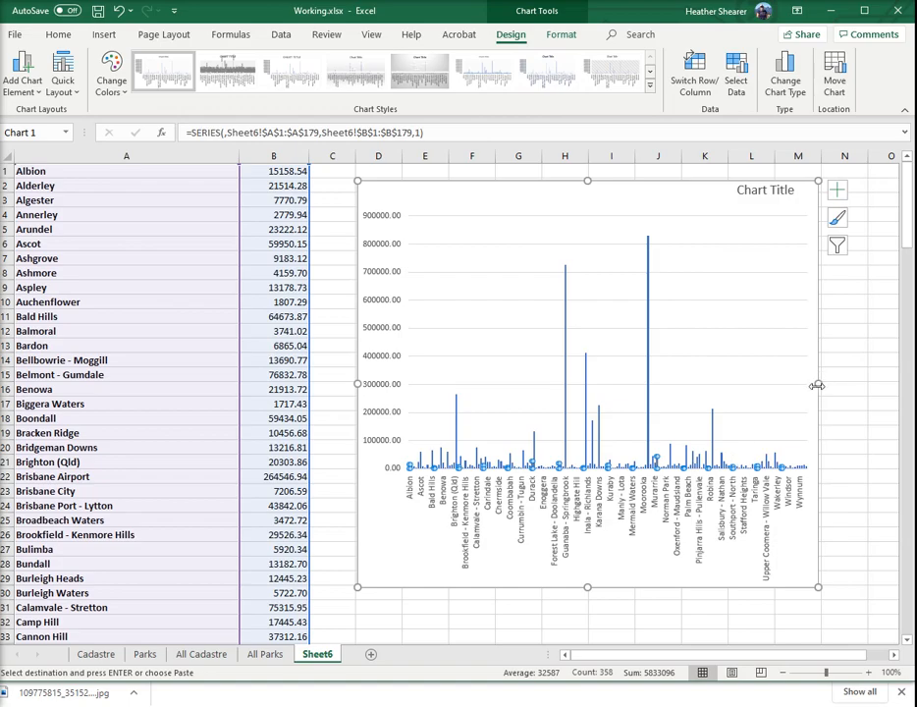
left_click_drag(819, 383, 876, 381)
left_click_drag(358, 383, 112, 383)
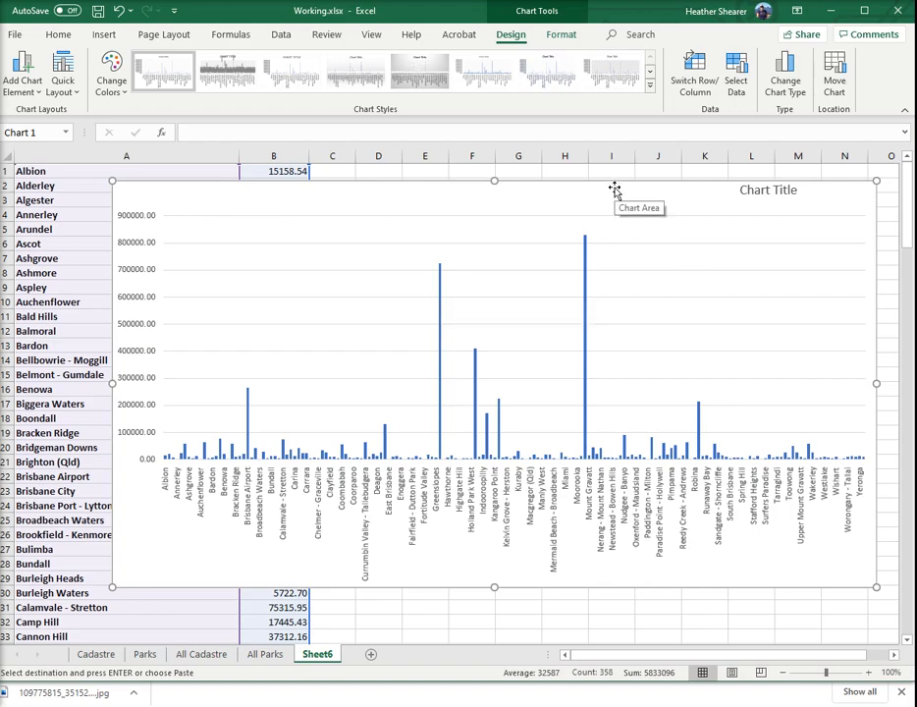
Delete the column chart and insert an empty sheet row above the first suburb.
key("Delete")
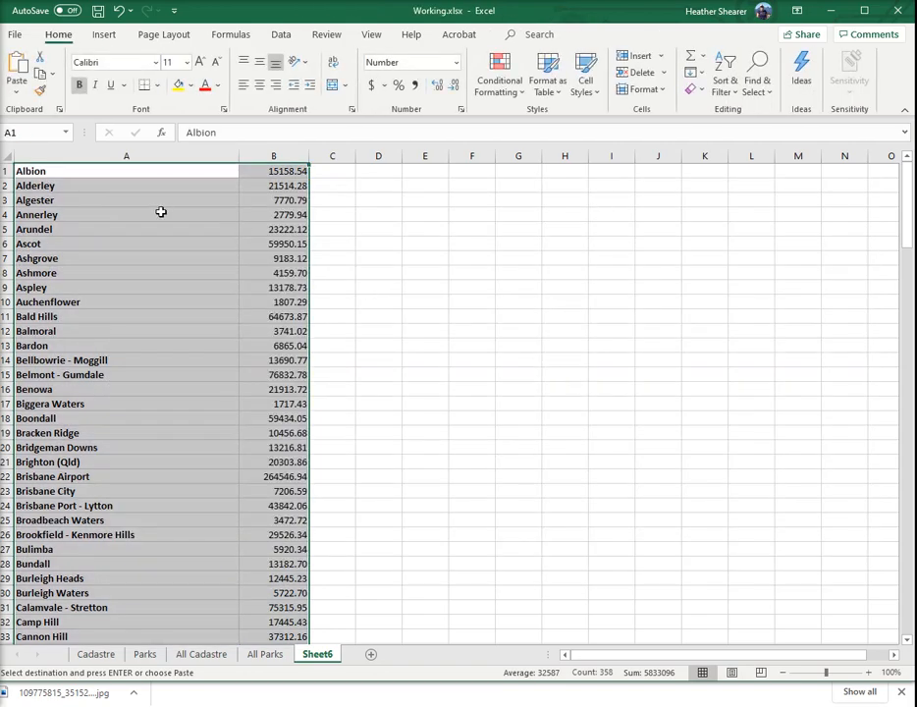
left_click_drag(31, 173, 287, 170)
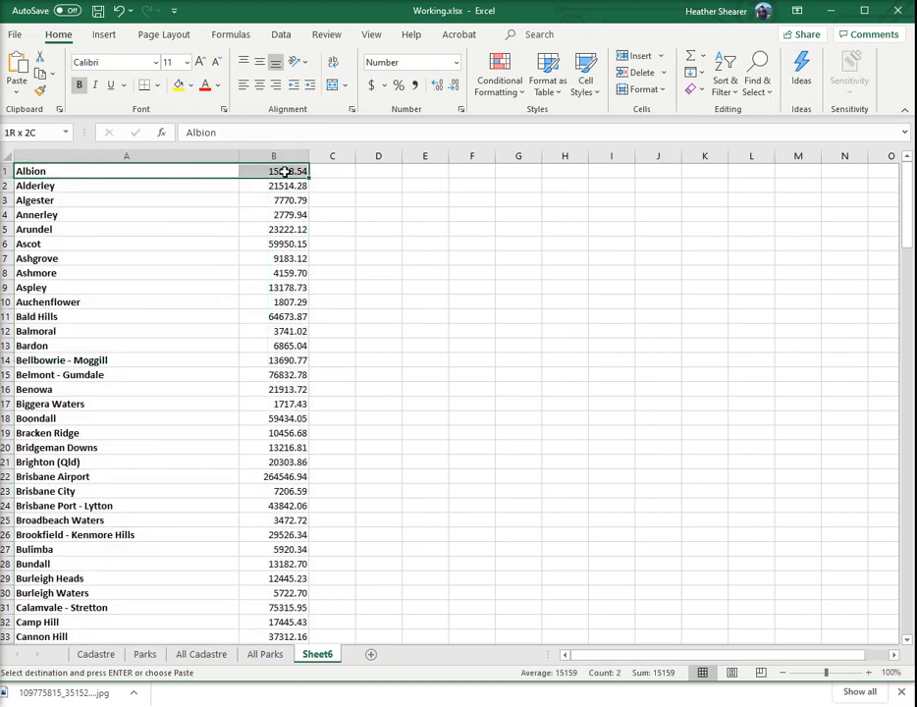
right_click(6, 172)
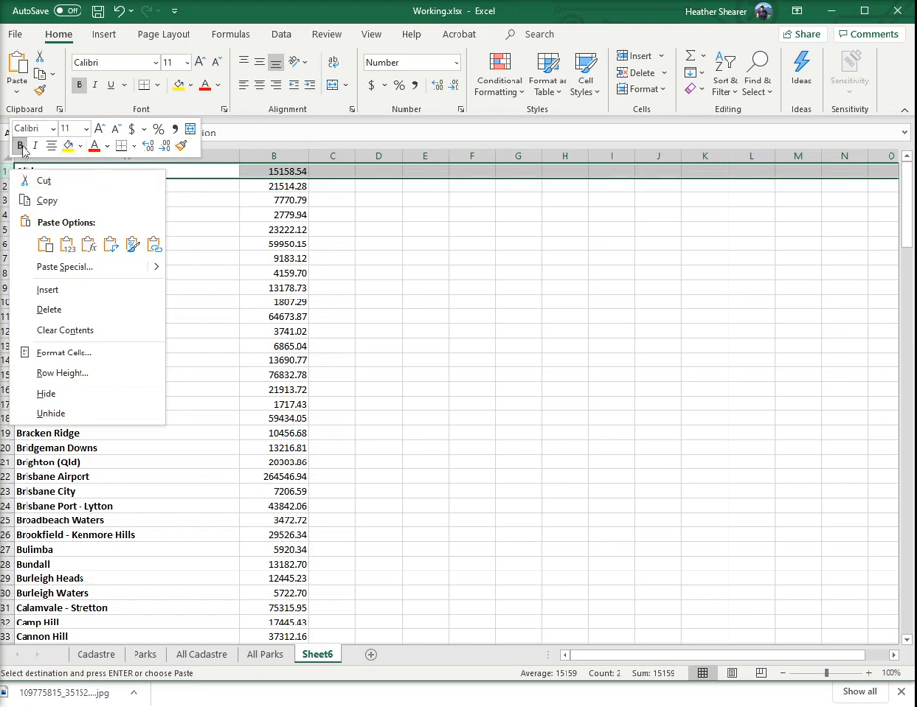
left_click(5, 175)
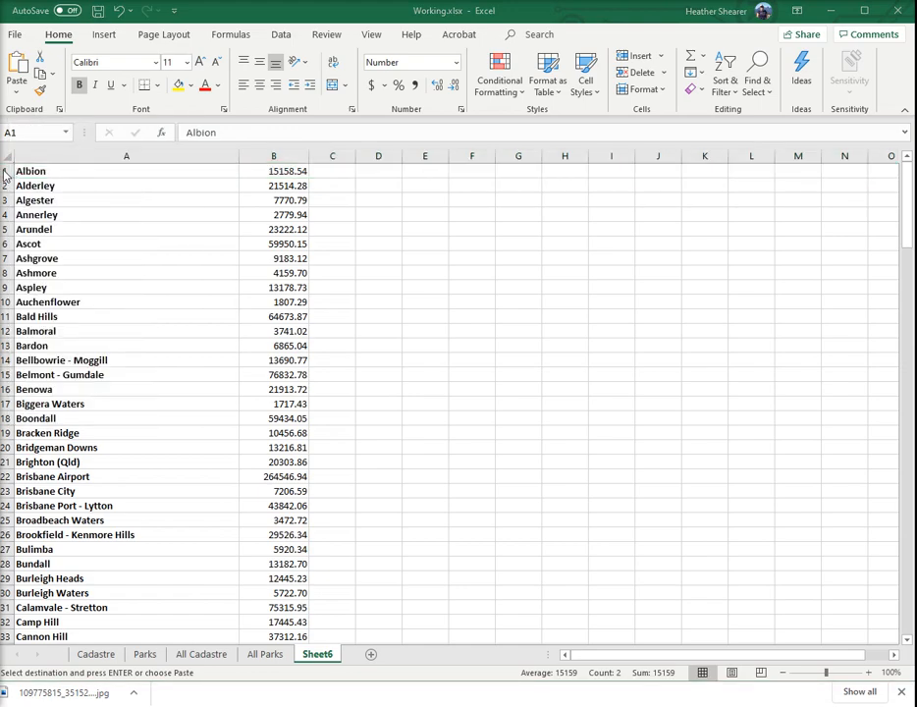
left_click(12, 172)
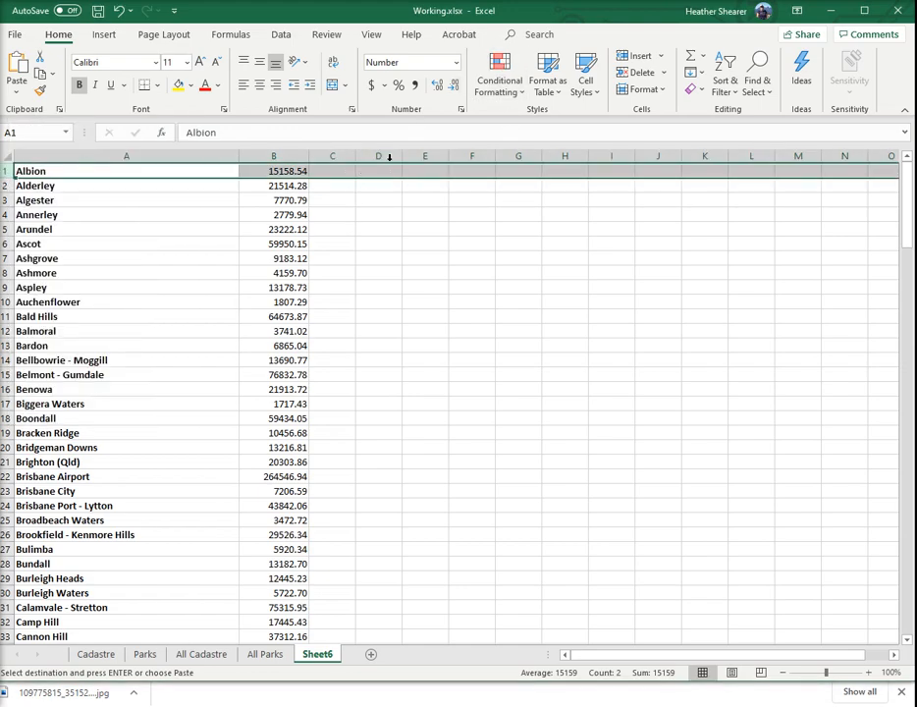
left_click(659, 57)
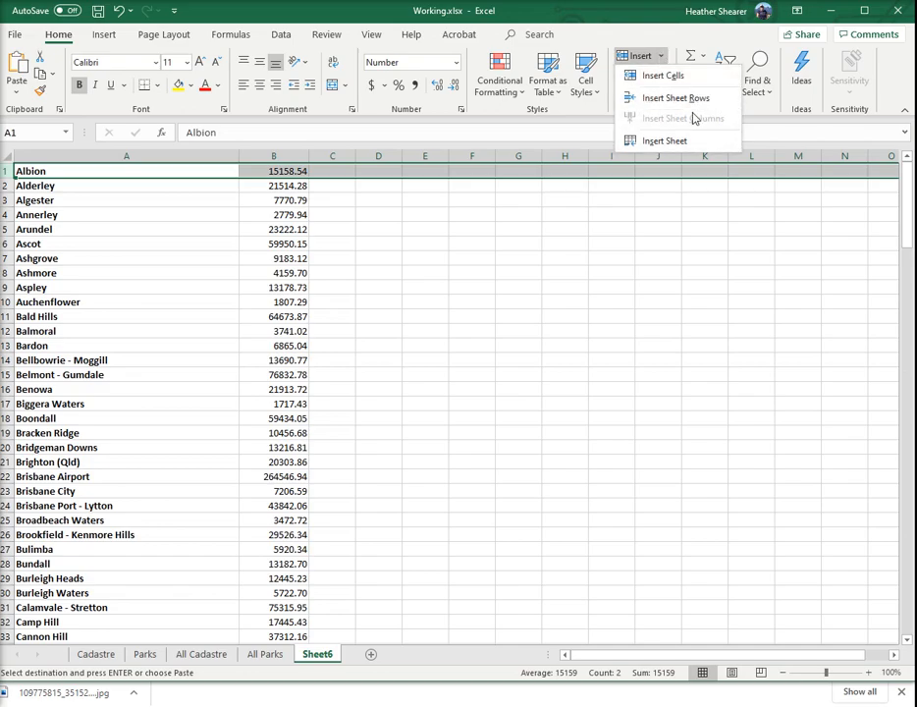
left_click(687, 98)
Enter the headers "SA2 Name" in A1 and "Average Park Area" in B1, and save the workbook.
left_click(190, 173)
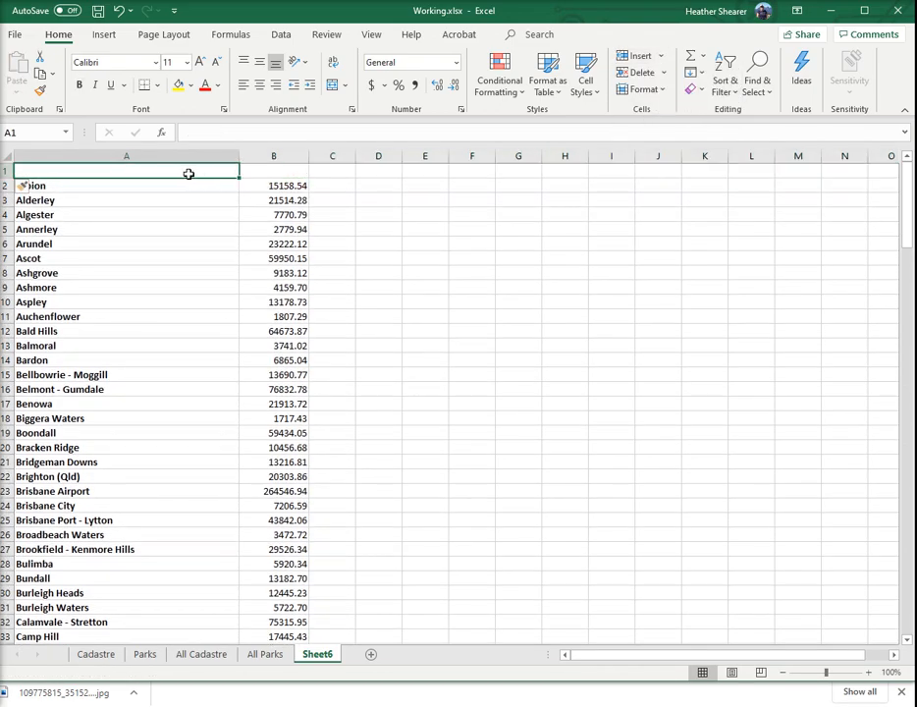
type("SA2 Name")
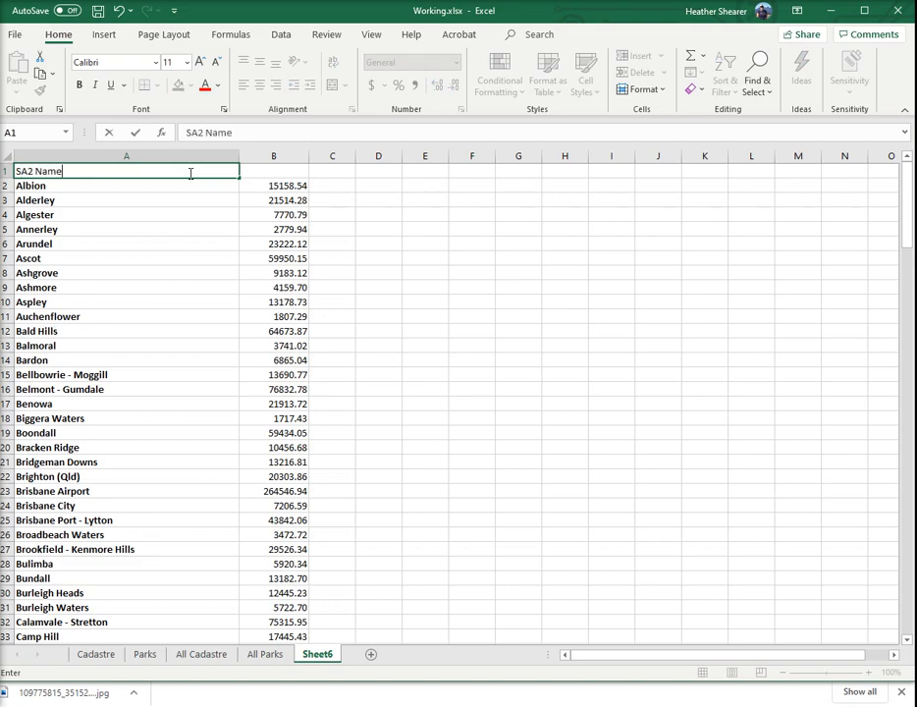
key("Tab")
type("Average Park Area")
key("Return")
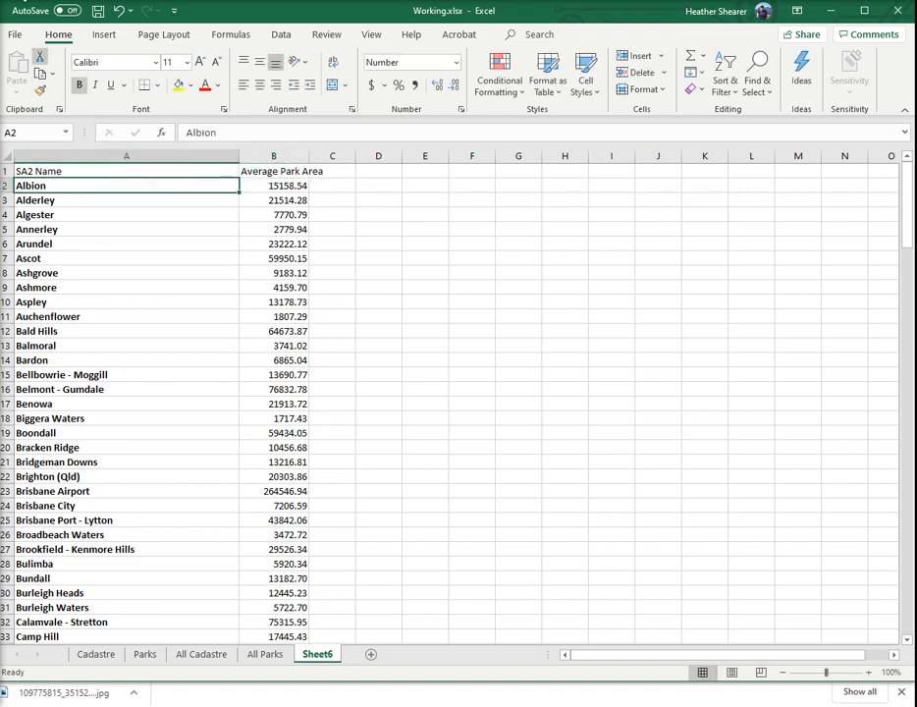
left_click(97, 11)
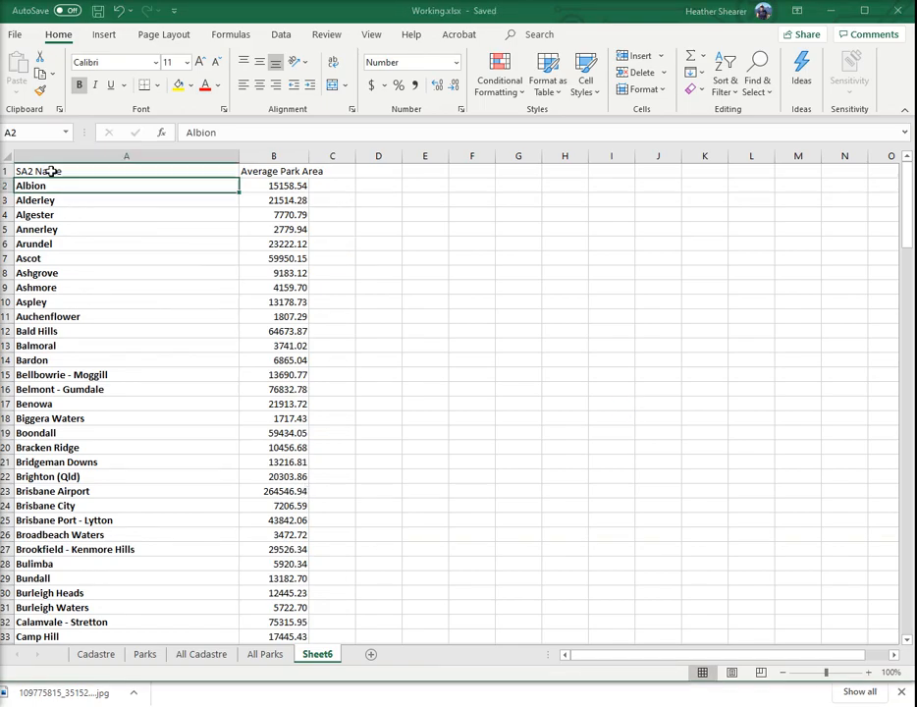
Sort columns A and B by Average Park Area from largest to smallest, treating the first row as headers.
left_click(231, 157)
left_click_drag(231, 157, 299, 156)
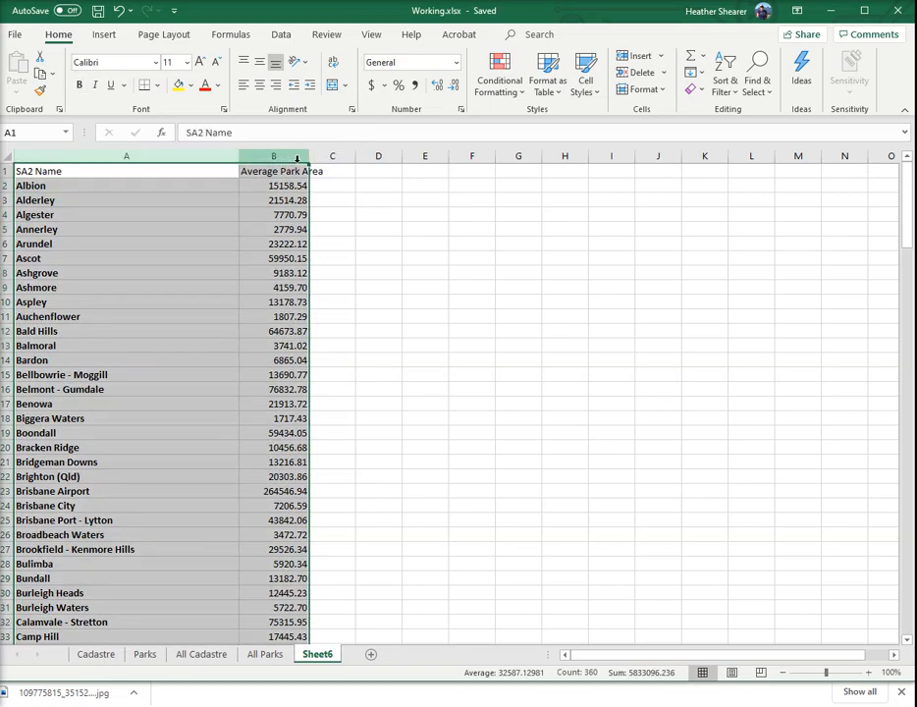
left_click(281, 36)
left_click(558, 78)
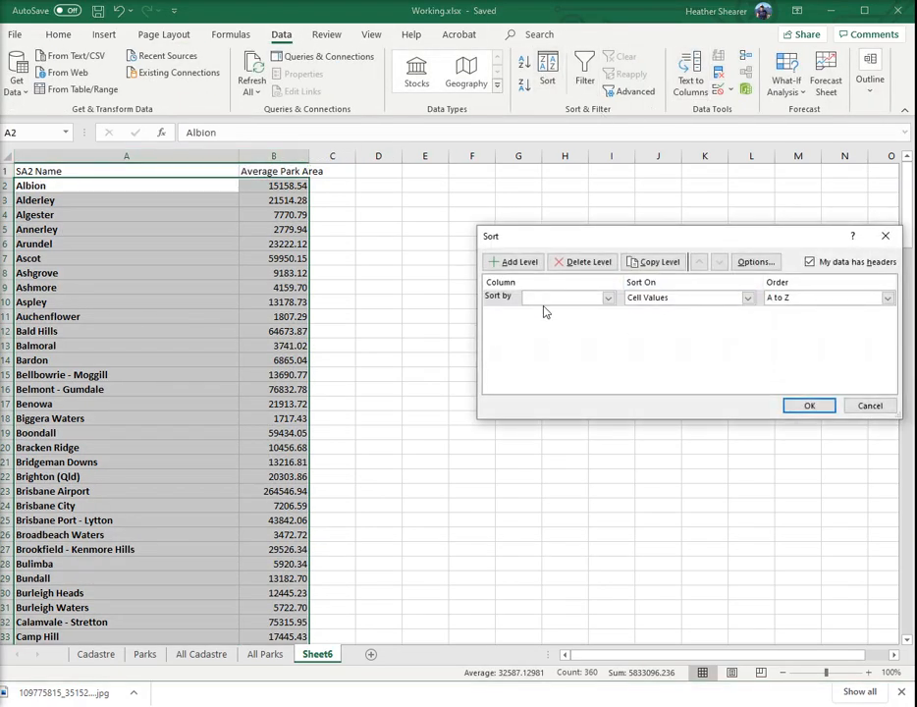
left_click(605, 298)
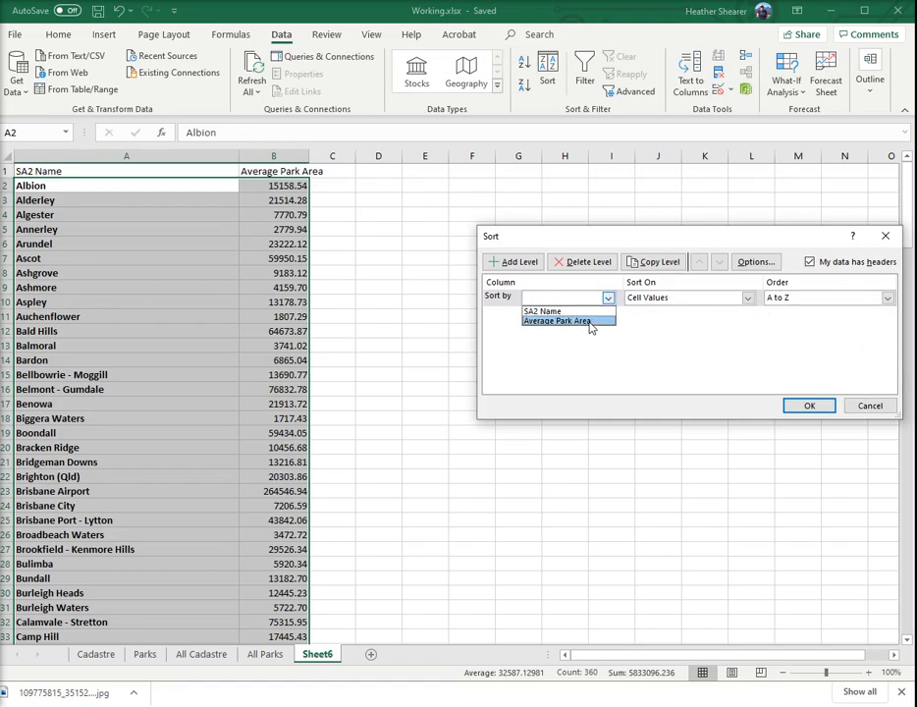
left_click(589, 324)
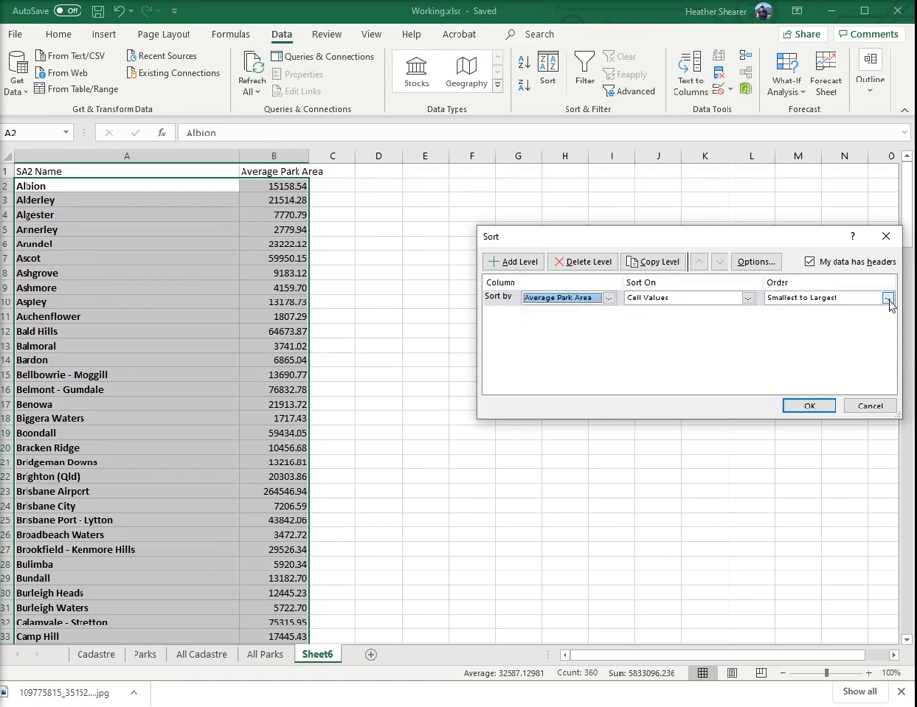
left_click(887, 298)
left_click(809, 322)
left_click(805, 406)
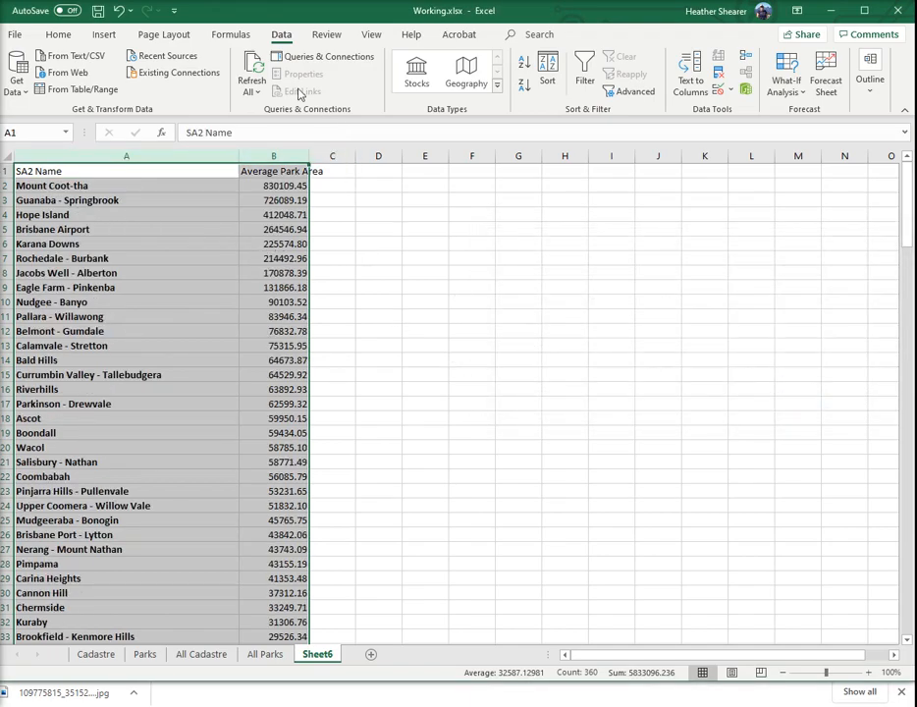
Insert a 2-D line chart from the whole of columns A and B, and enlarge it beside the data across columns D to M.
left_click(104, 35)
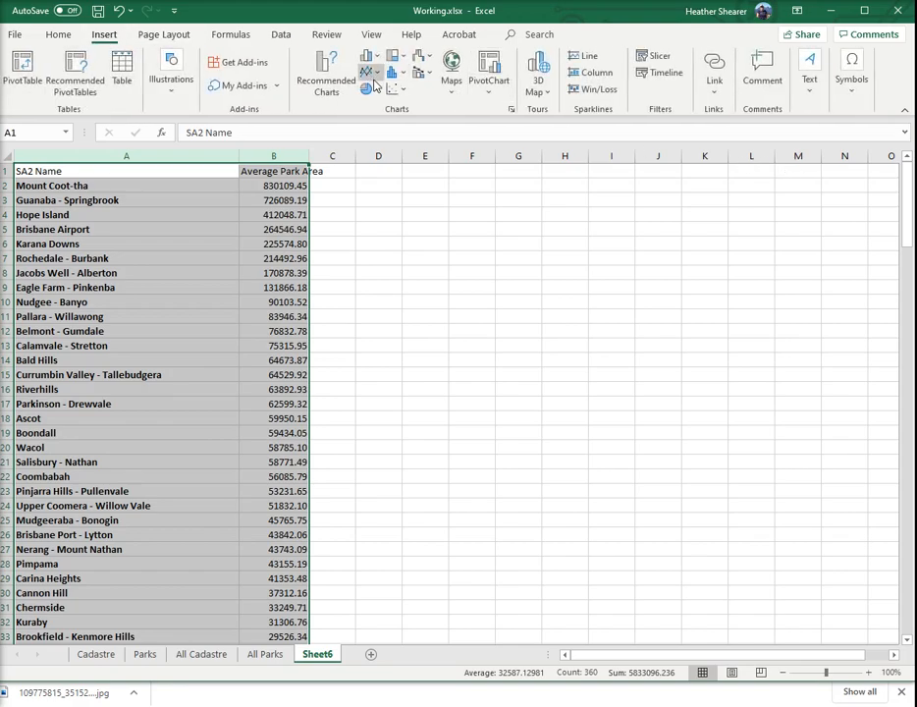
left_click(371, 74)
left_click(379, 123)
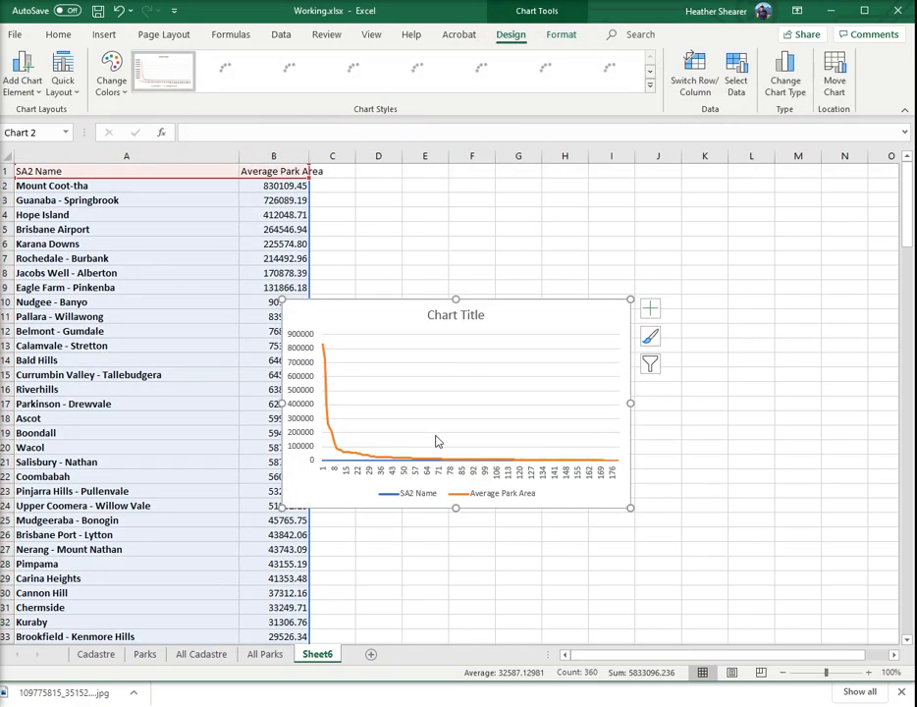
left_click_drag(404, 317, 502, 306)
left_click_drag(388, 291, 352, 221)
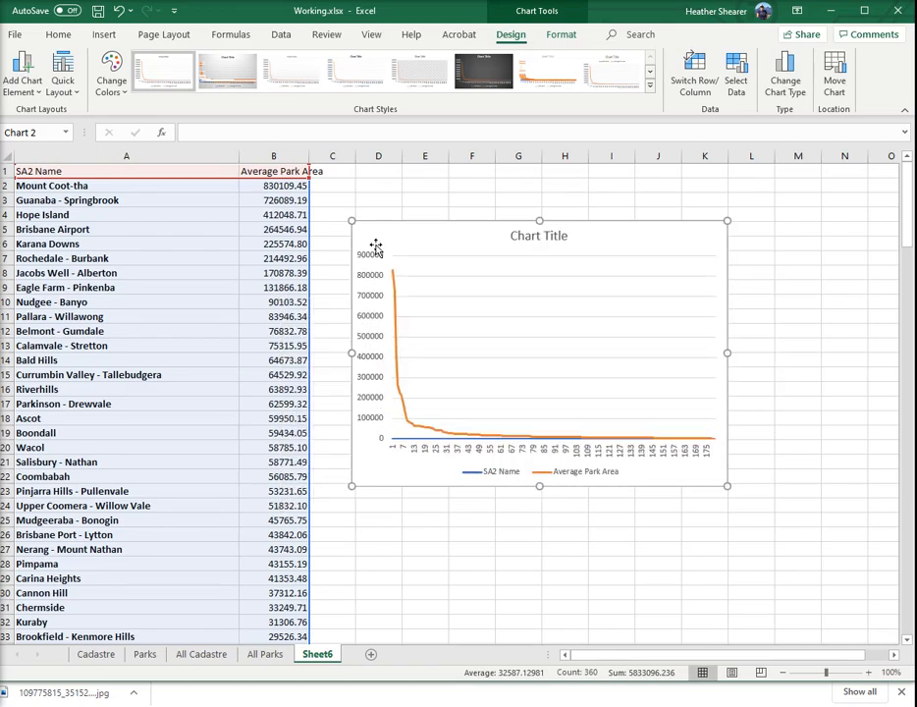
left_click_drag(725, 487, 783, 548)
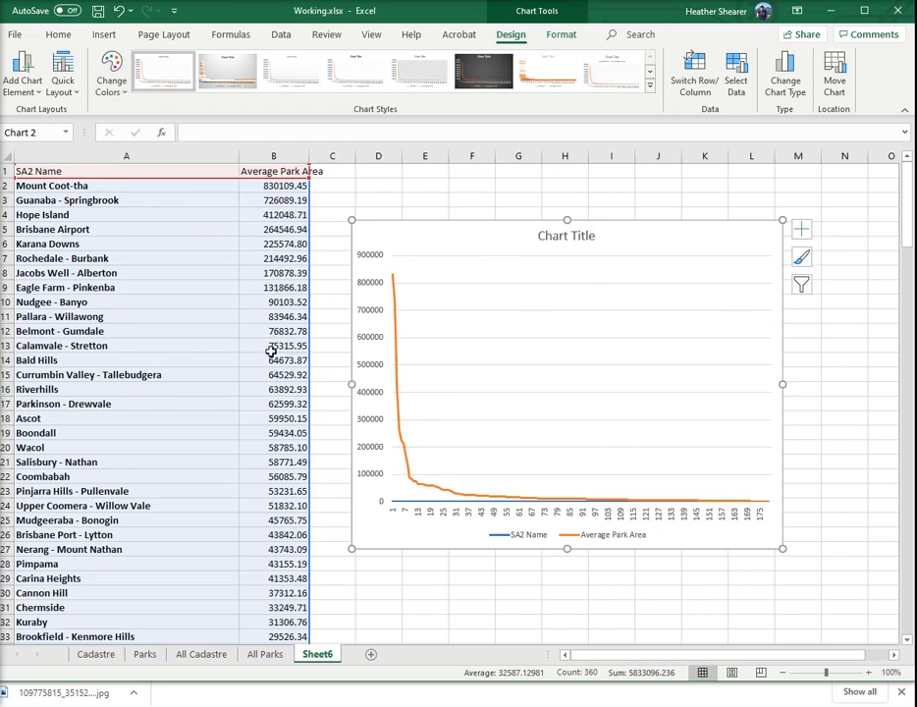
Delete the line chart made from the whole columns.
left_click(398, 383)
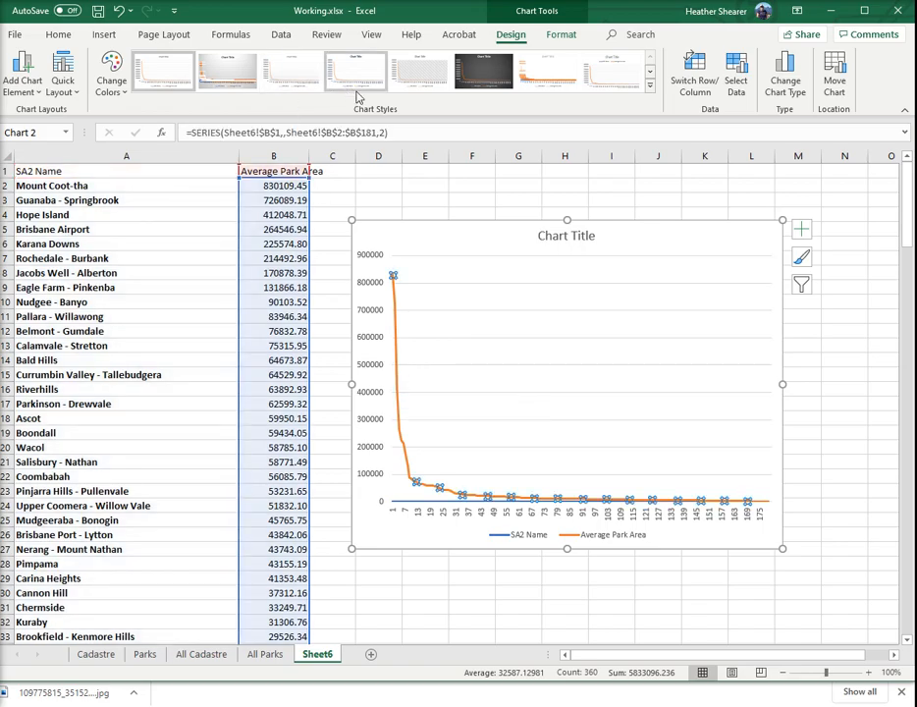
left_click(613, 227)
key("Delete")
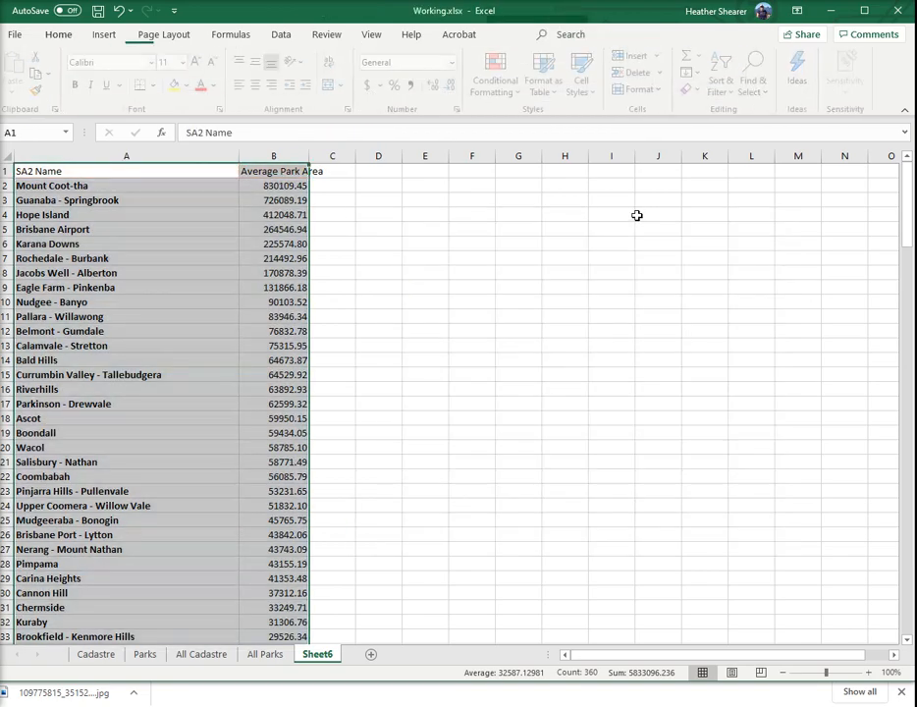
Insert a 2-D line chart from the data in A2:B180 without the headers, and enlarge it upward and sideways to reach column N.
left_click(471, 314)
left_click_drag(66, 185, 285, 603)
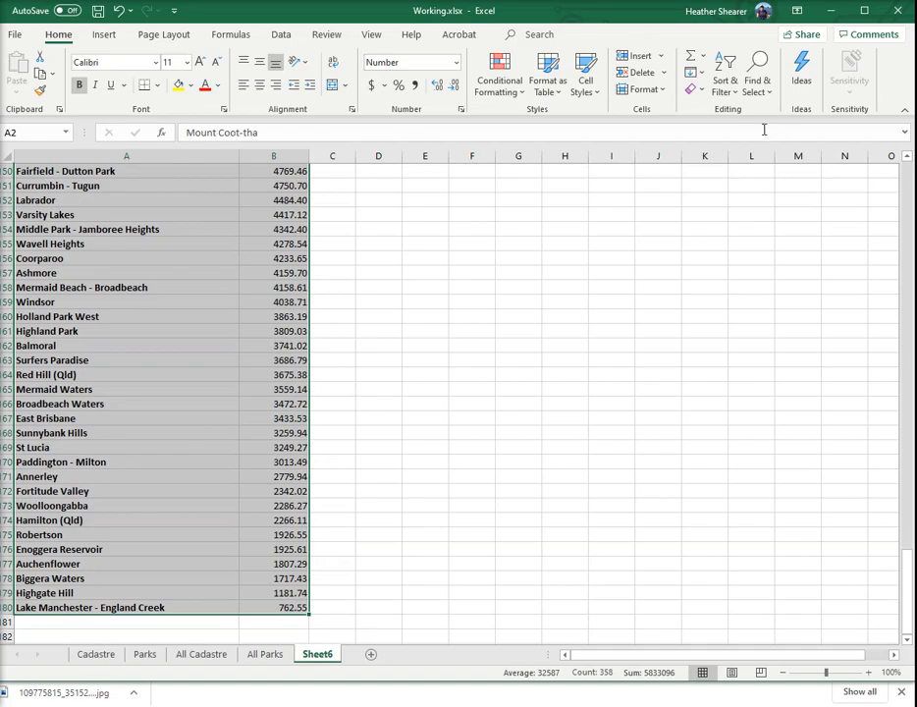
left_click(105, 34)
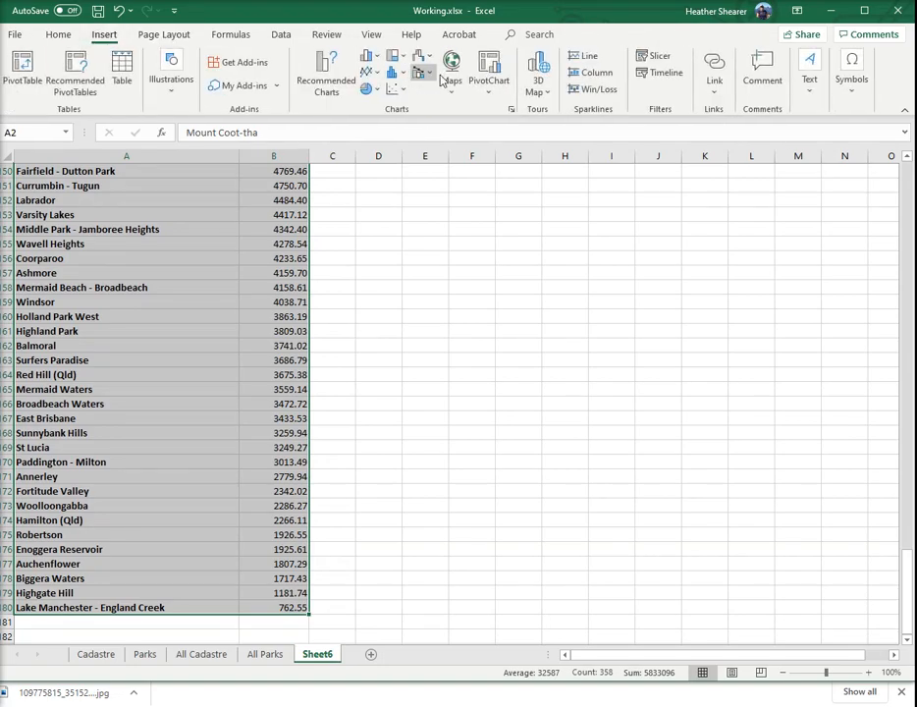
left_click(371, 73)
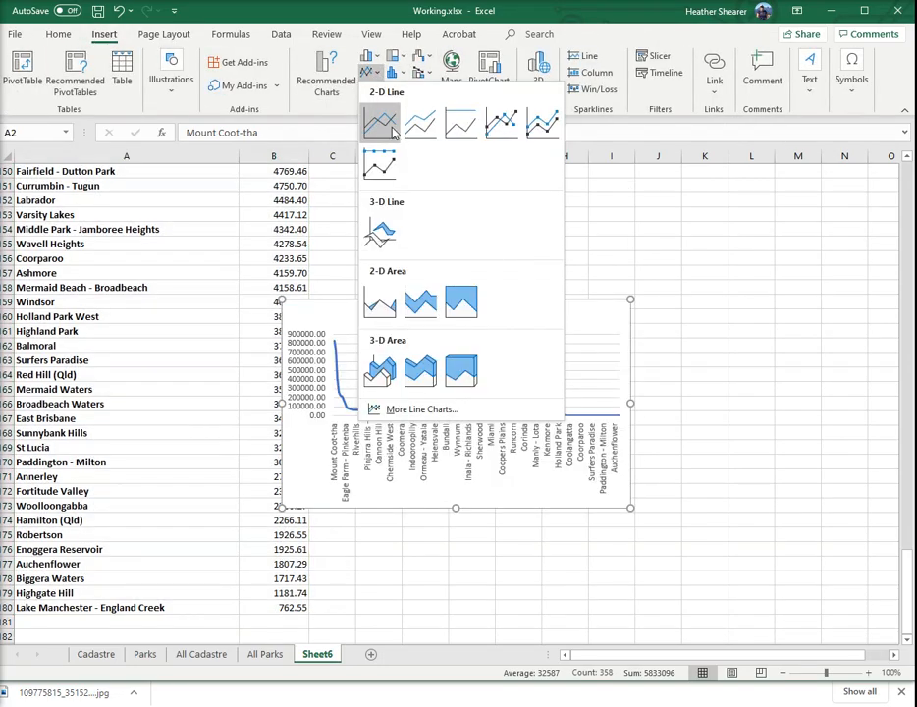
left_click(393, 131)
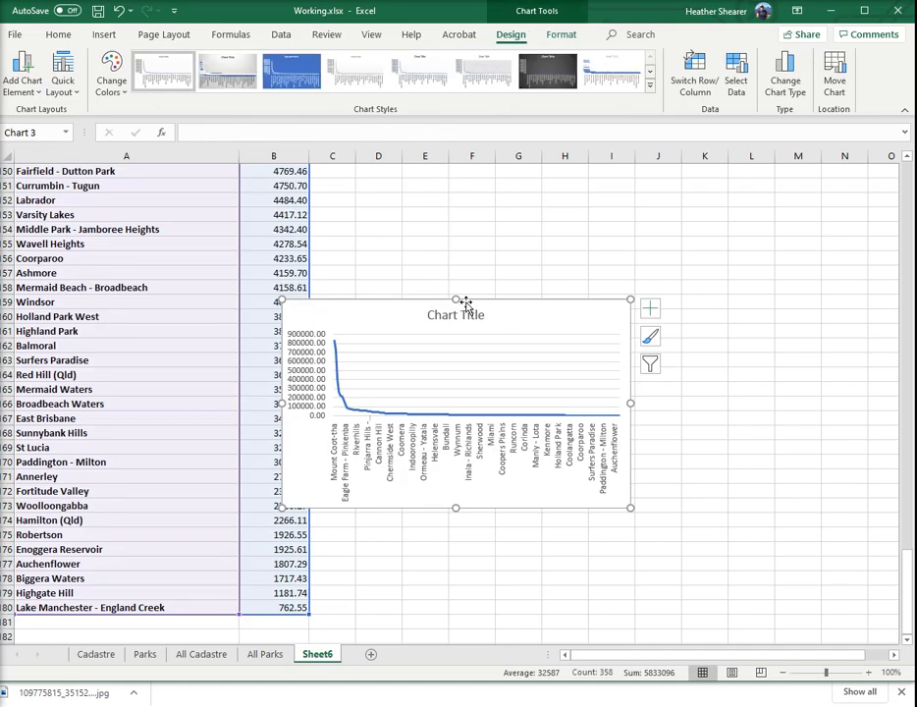
left_click_drag(454, 298, 475, 208)
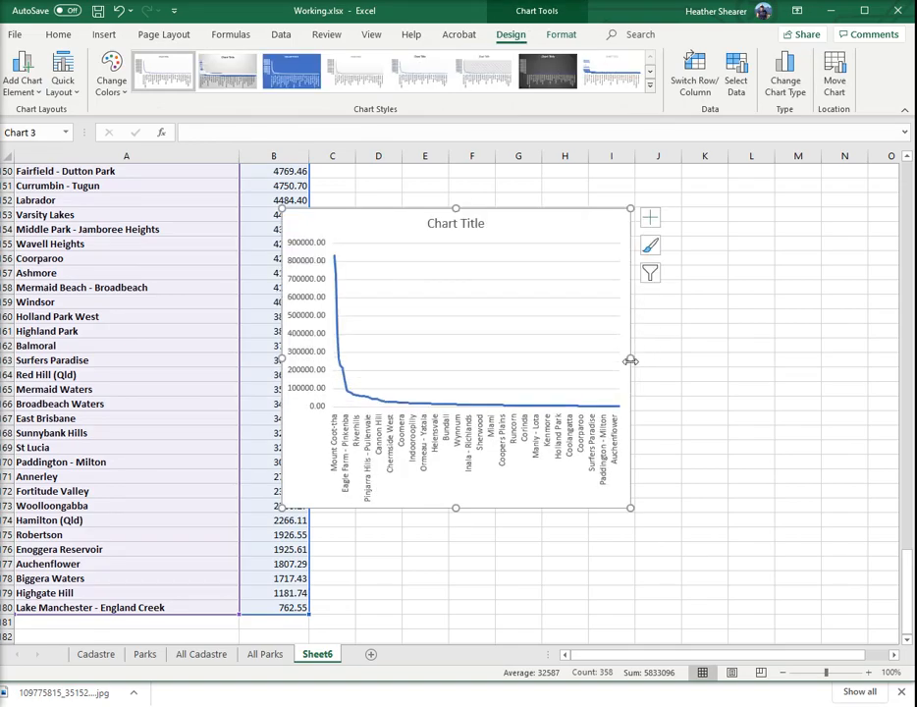
left_click_drag(632, 357, 824, 358)
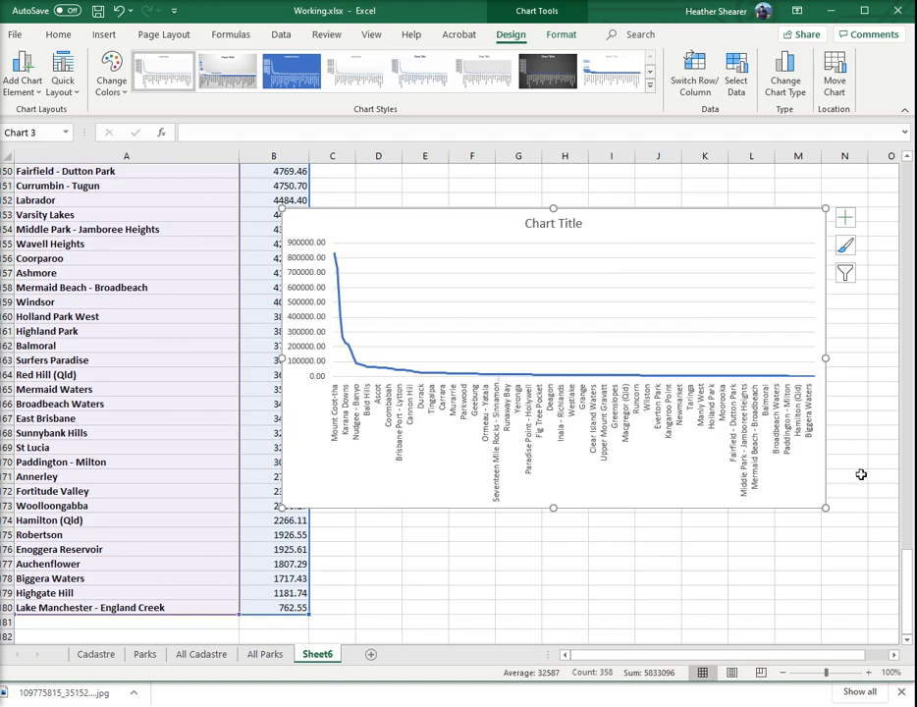